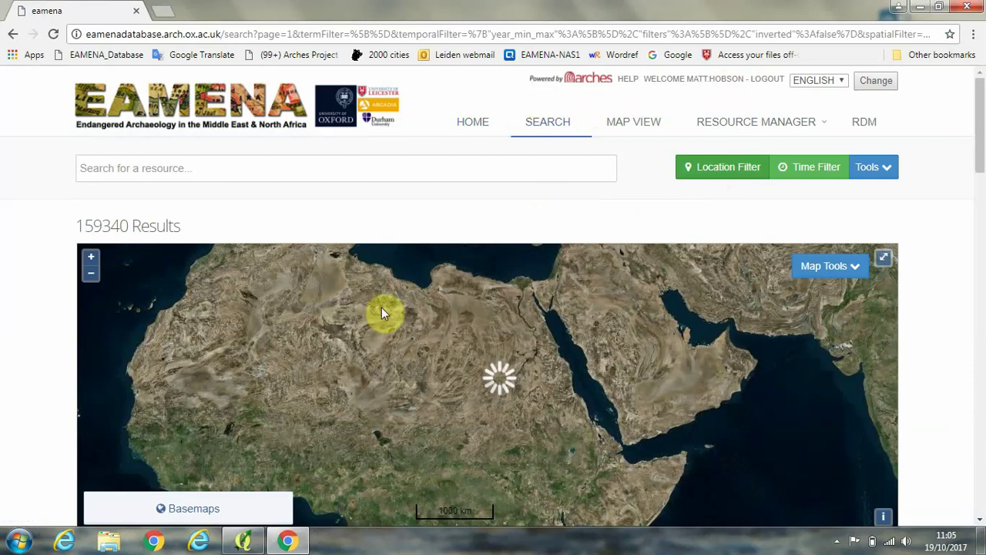
# - Scroll down to the results map and open its Map Tools filtering options
pyautogui.scroll(-4, 385, 314)
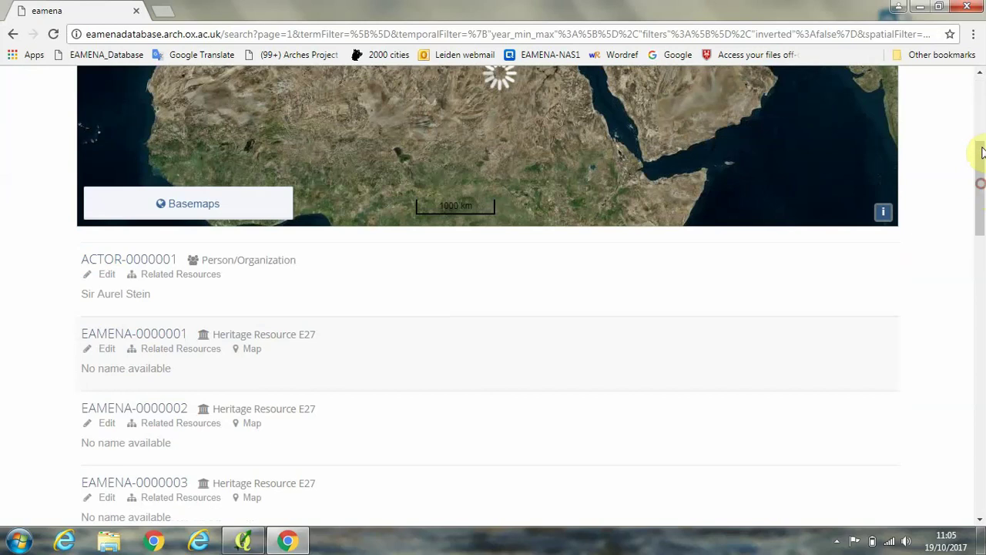
pyautogui.moveTo(982, 136); pyautogui.dragTo(983, 93)
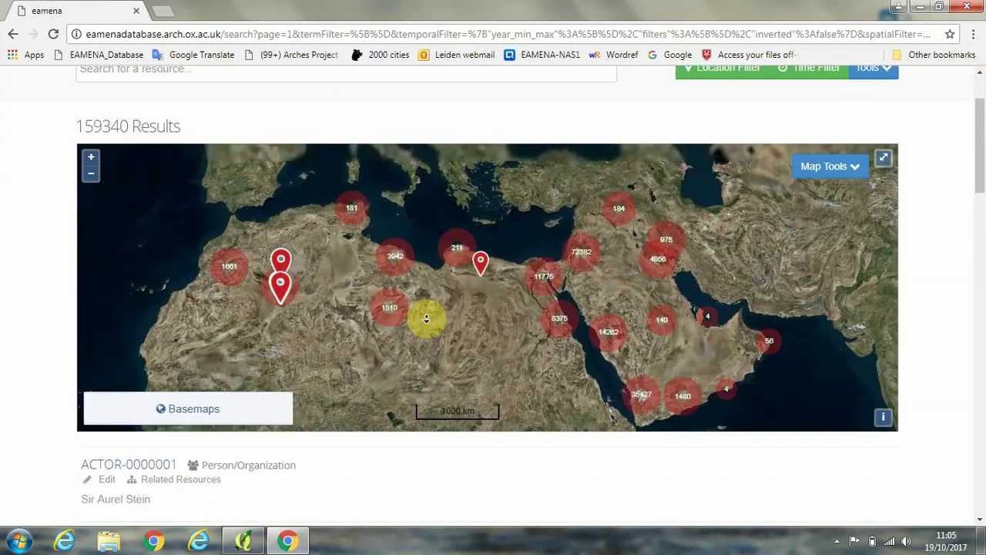
pyautogui.scroll(-2, 427, 284)
pyautogui.scroll(3, 951, 223)
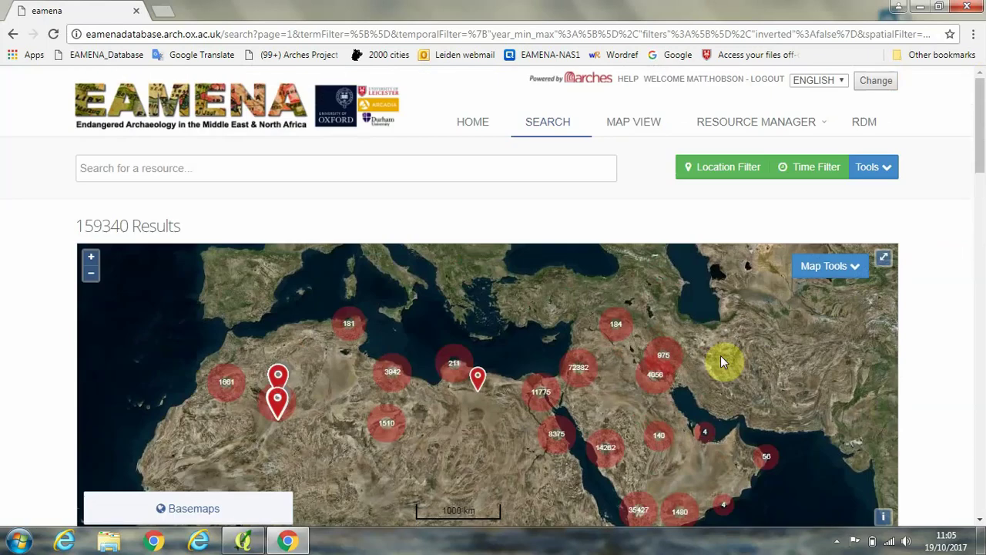
pyautogui.scroll(-1, 720, 356)
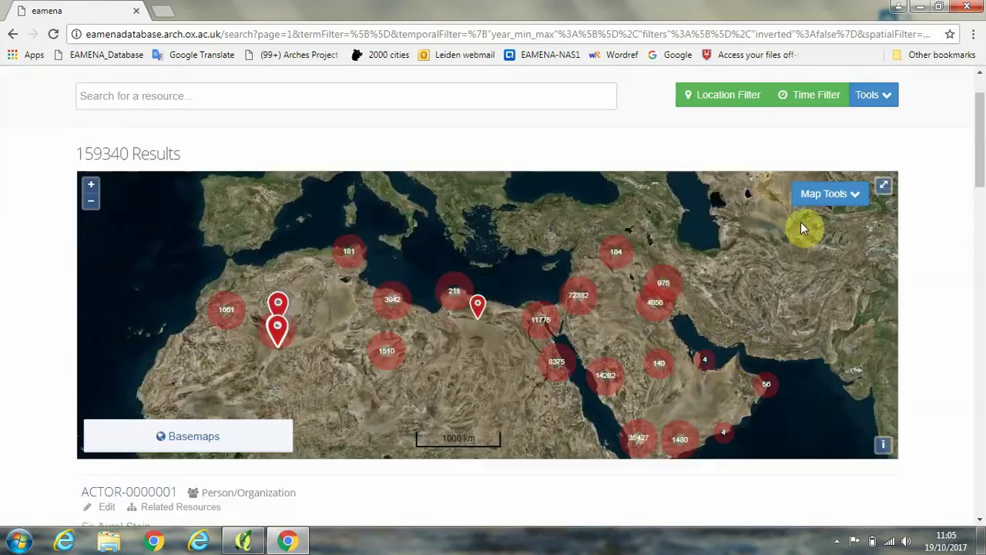
pyautogui.click(839, 202)
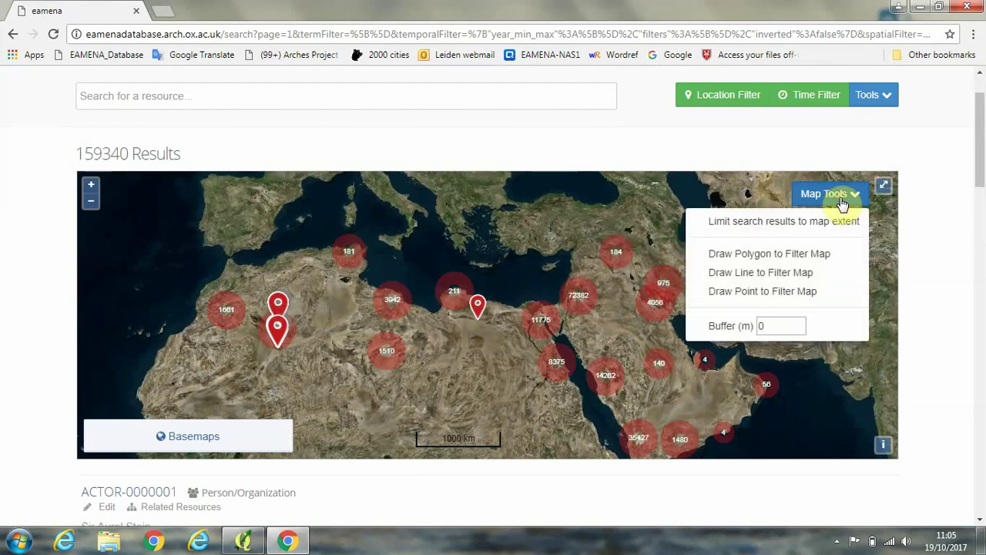
# - Draw a closed filter polygon from the Atlantic coast to Egypt, cutting results from 159340 to 7812
pyautogui.click(741, 259)
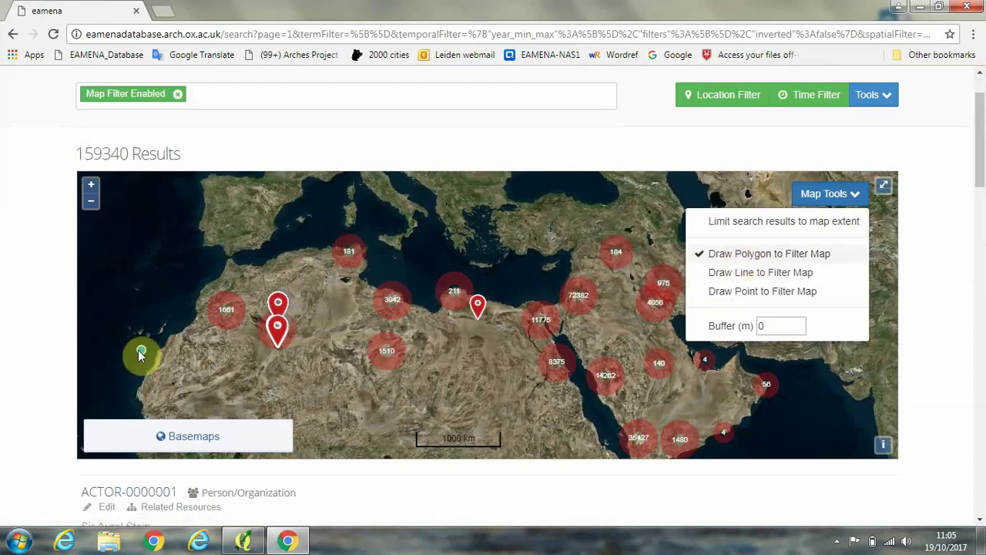
pyautogui.click(139, 351)
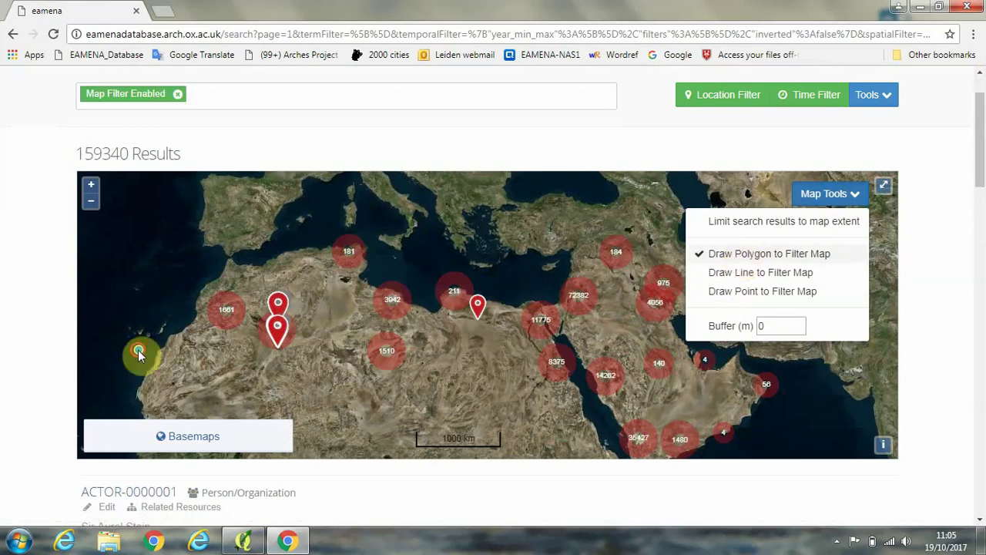
pyautogui.click(184, 266)
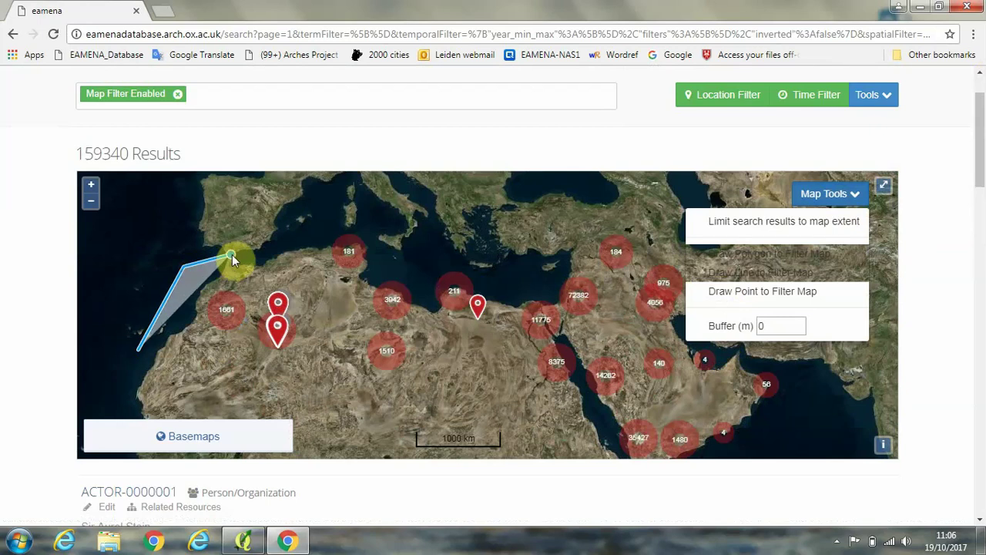
pyautogui.click(357, 229)
pyautogui.click(486, 275)
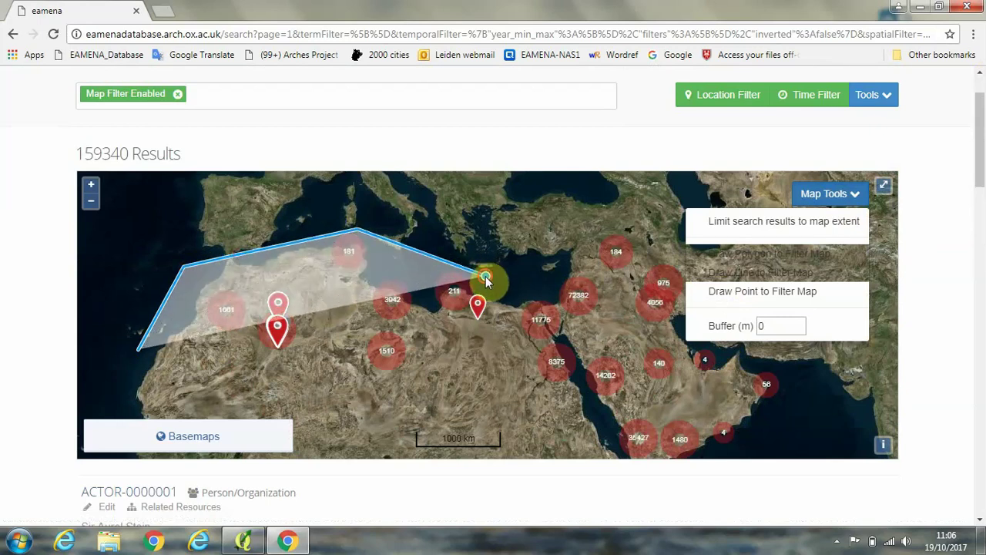
pyautogui.click(500, 355)
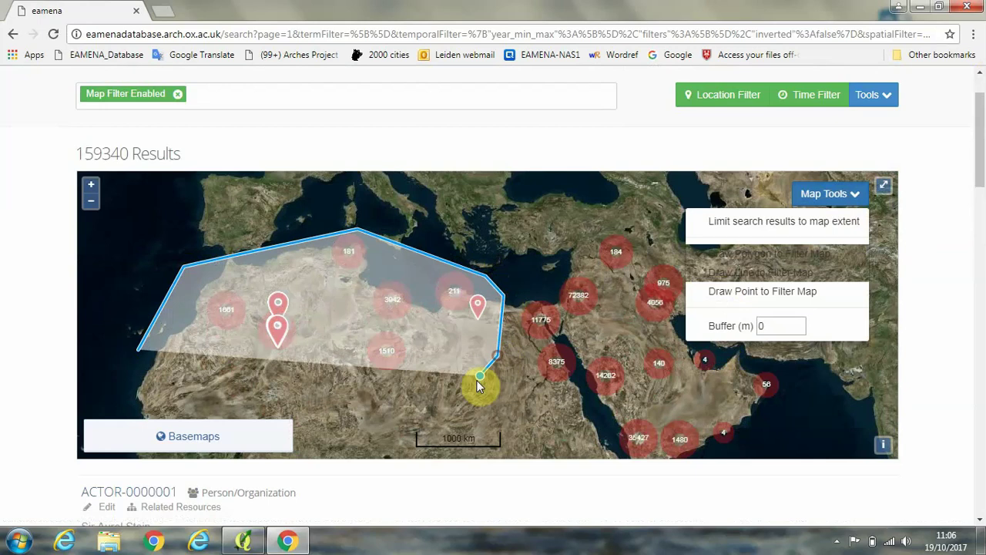
pyautogui.click(475, 380)
pyautogui.click(374, 381)
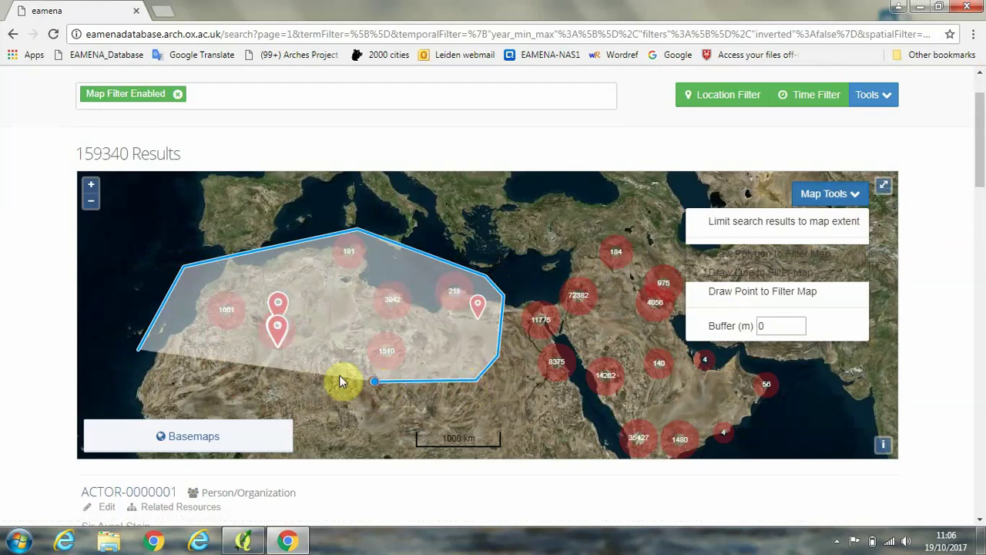
pyautogui.click(232, 356)
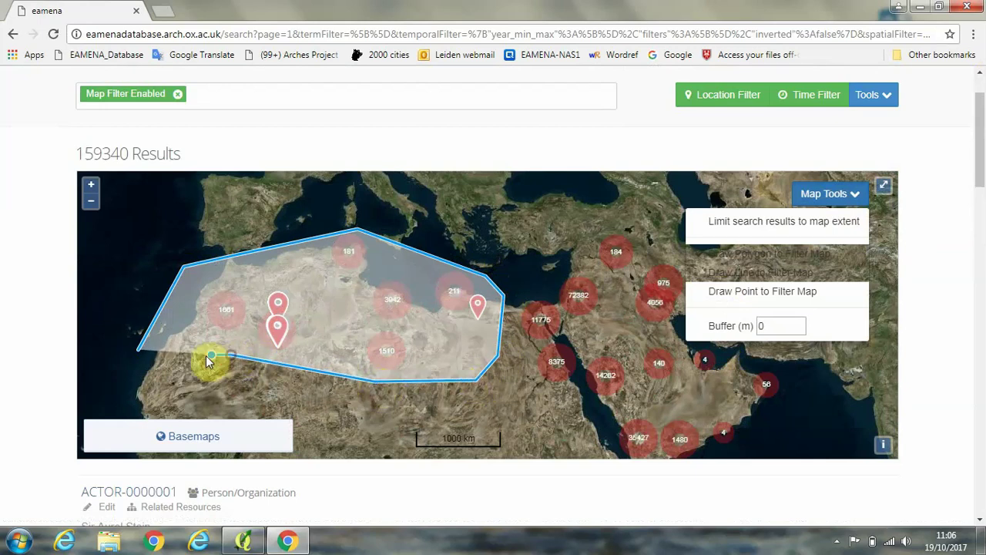
pyautogui.click(139, 351)
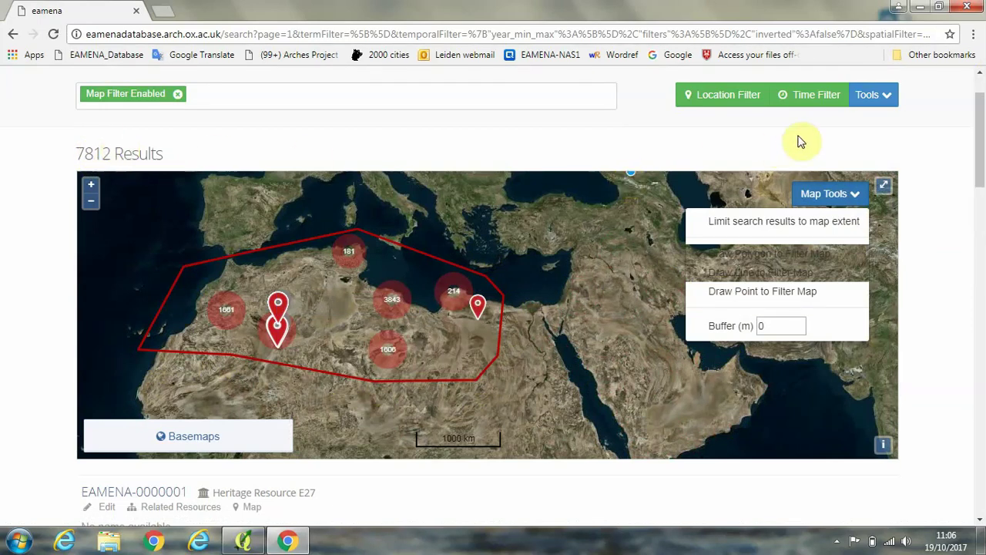
# - Open the result Tools menu to export the filtered results as a shapefile
pyautogui.click(869, 103)
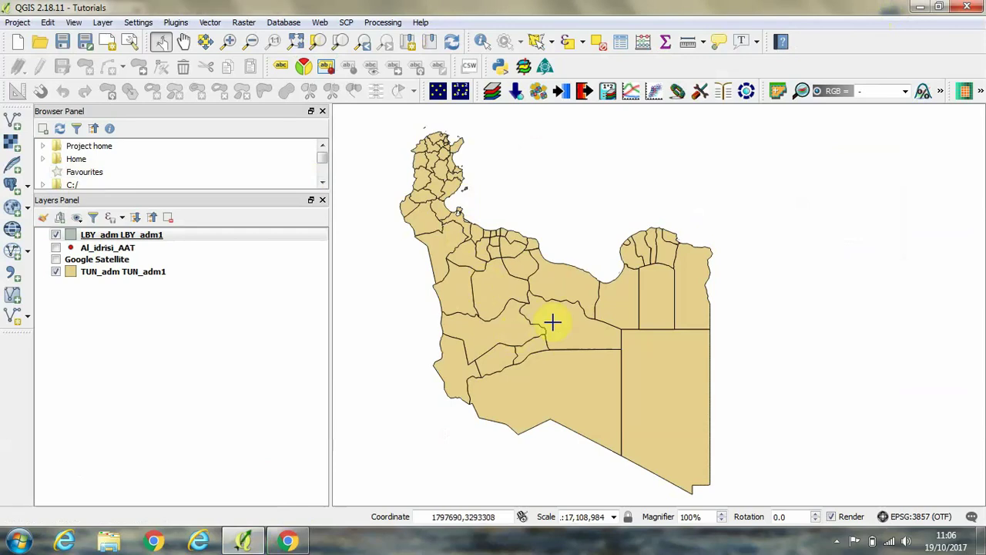
# - Return to Chrome and show the downloaded eamena_shp_export (4).zip in its Downloads folder
pyautogui.moveTo(291, 544)
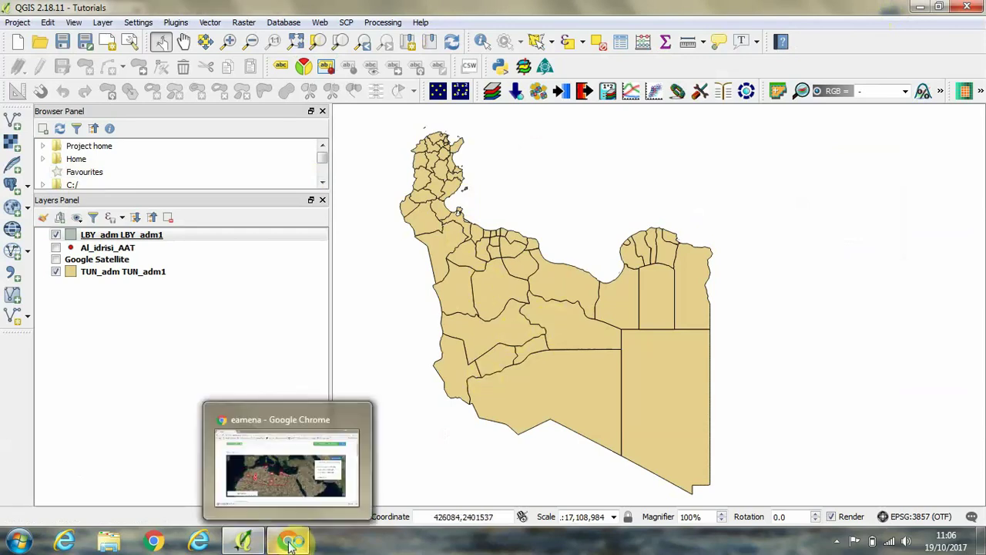
pyautogui.click(290, 545)
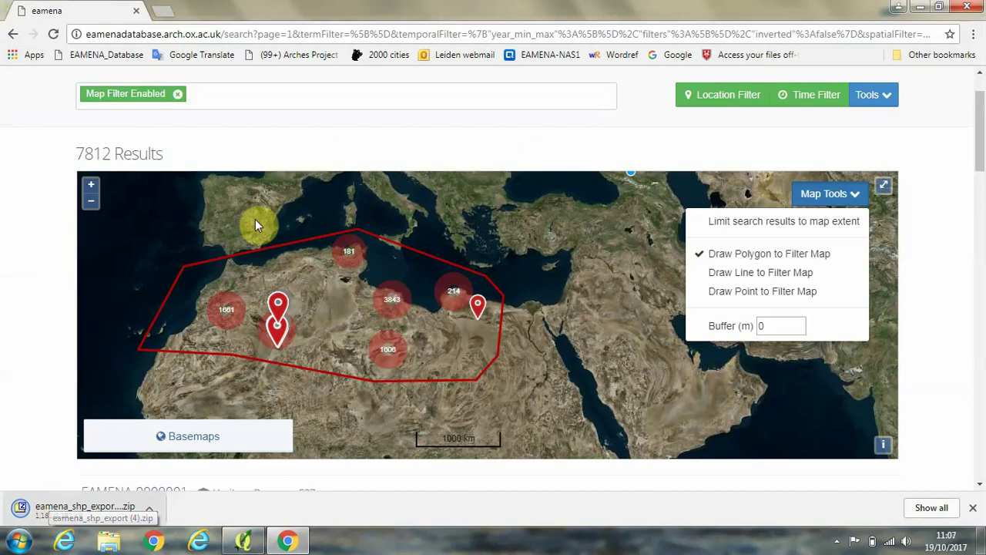
pyautogui.rightClick(62, 511)
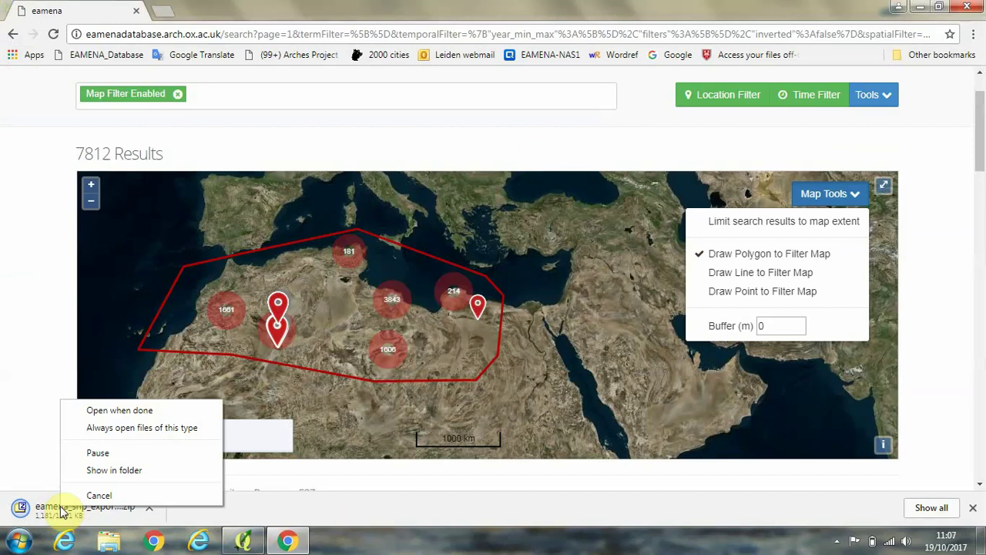
pyautogui.click(105, 470)
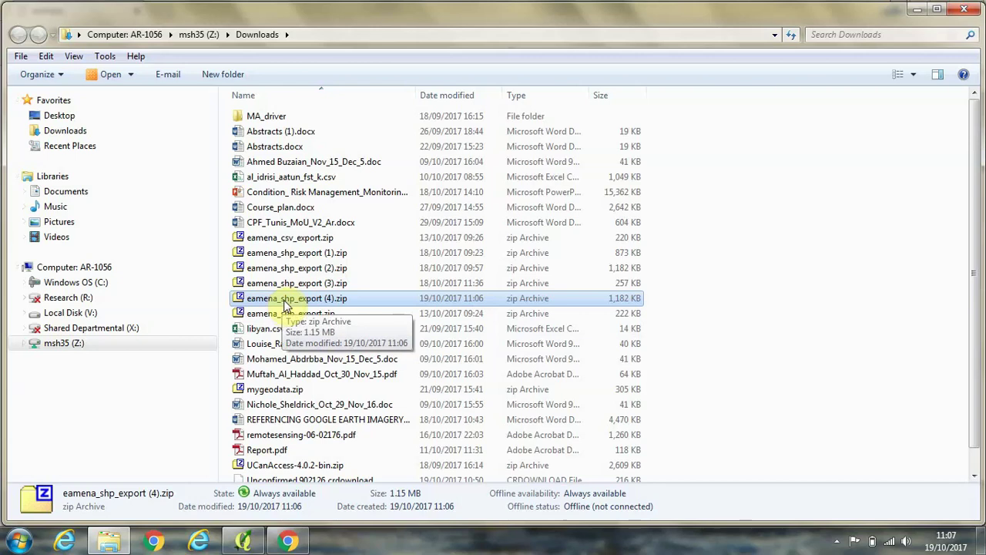
# - Open eamena_shp_export (4).zip in 7-Zip File Manager
pyautogui.doubleClick(294, 303)
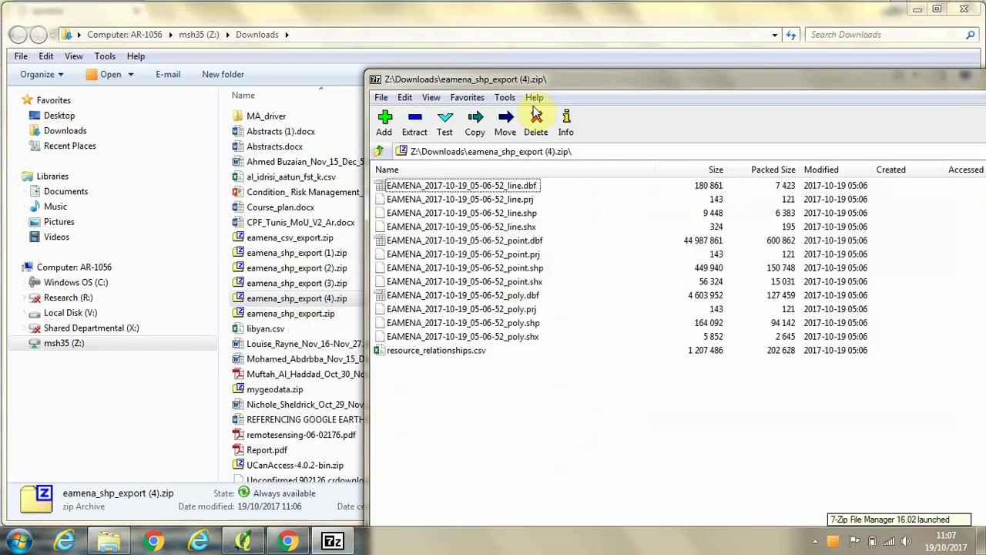
# - Start an extraction and set A_QGIS\Exports_eamena\North Africa as the destination folder
pyautogui.moveTo(677, 79); pyautogui.dragTo(377, 46)
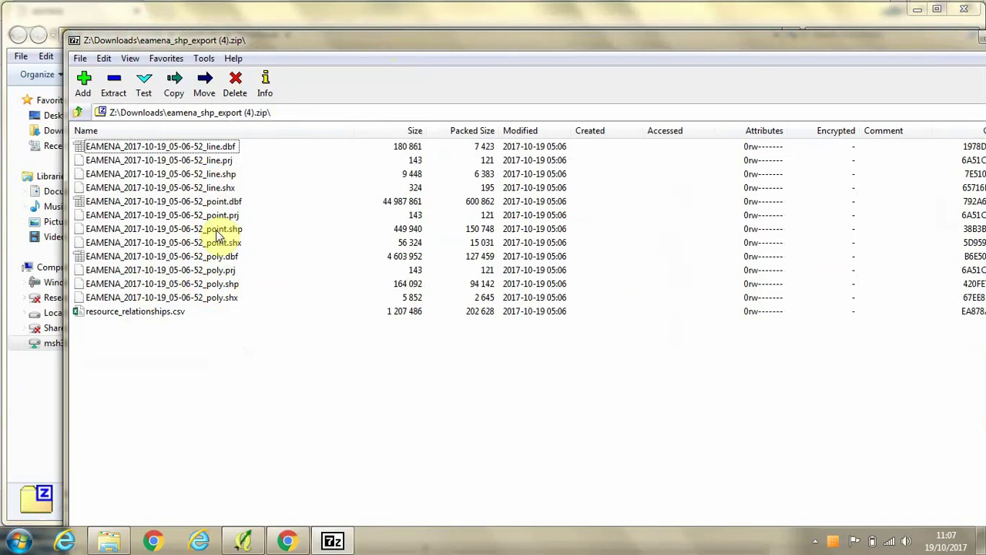
pyautogui.click(174, 85)
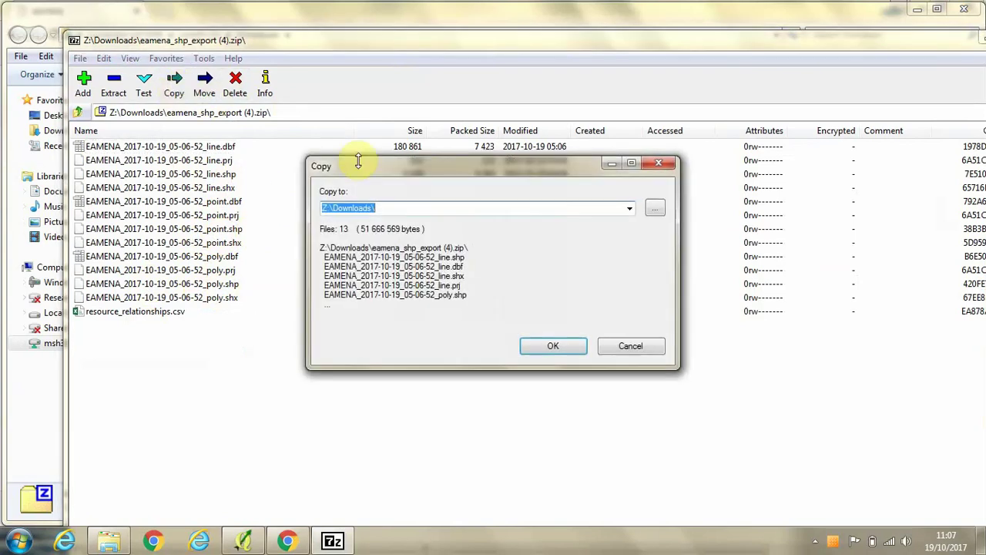
pyautogui.click(654, 207)
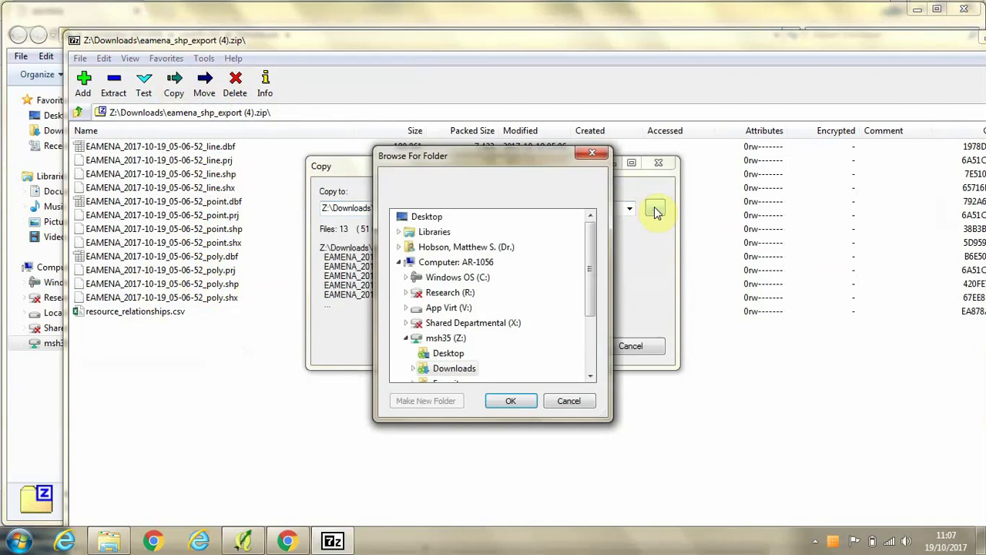
pyautogui.click(410, 236)
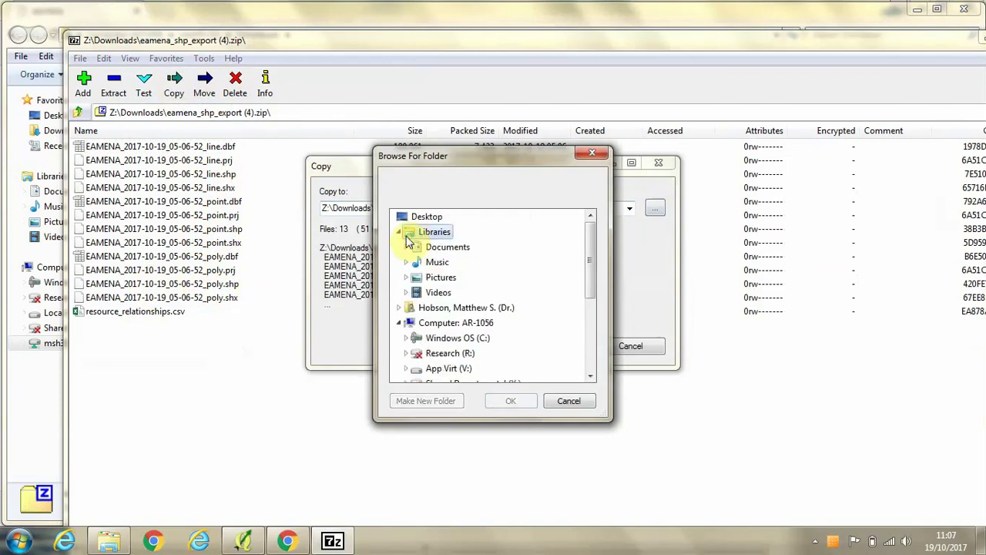
pyautogui.doubleClick(439, 248)
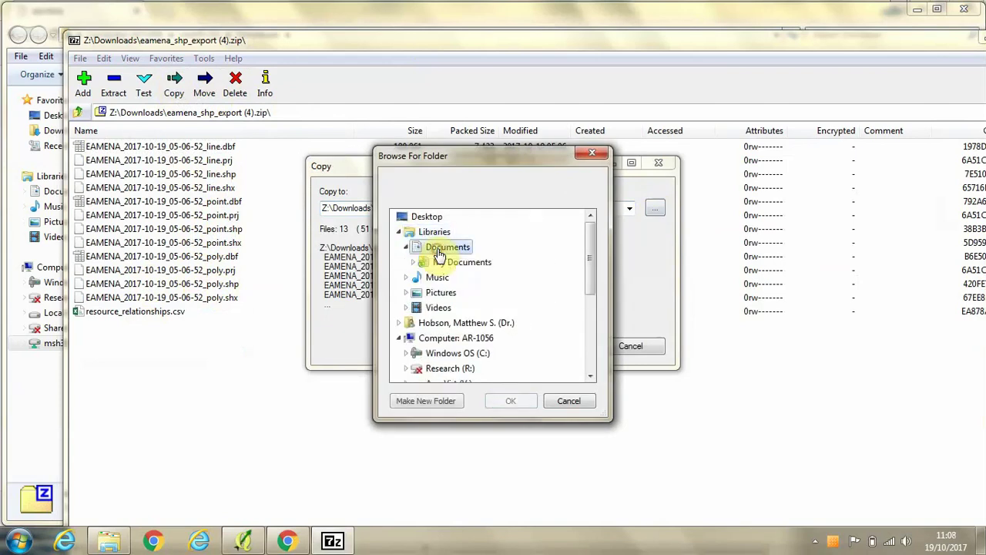
pyautogui.doubleClick(446, 263)
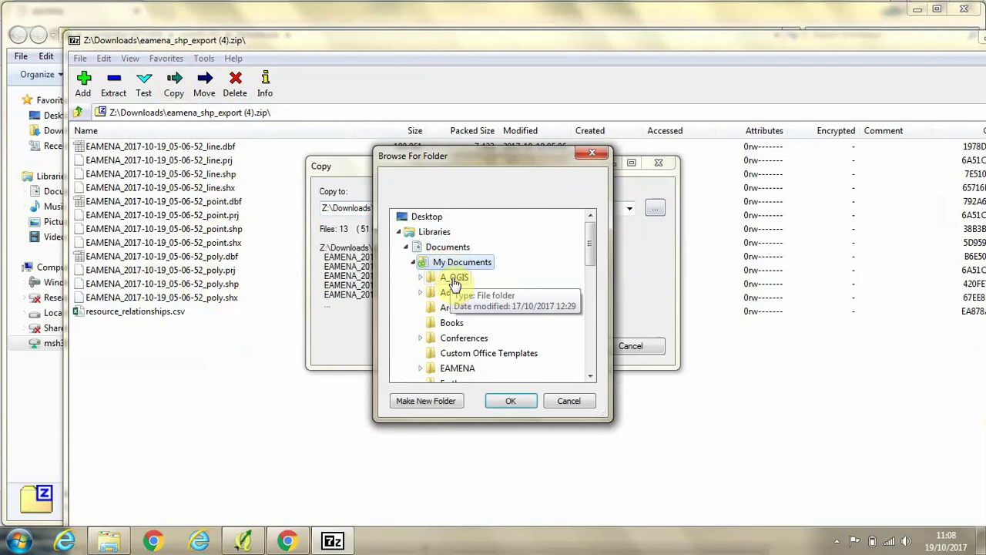
pyautogui.doubleClick(455, 279)
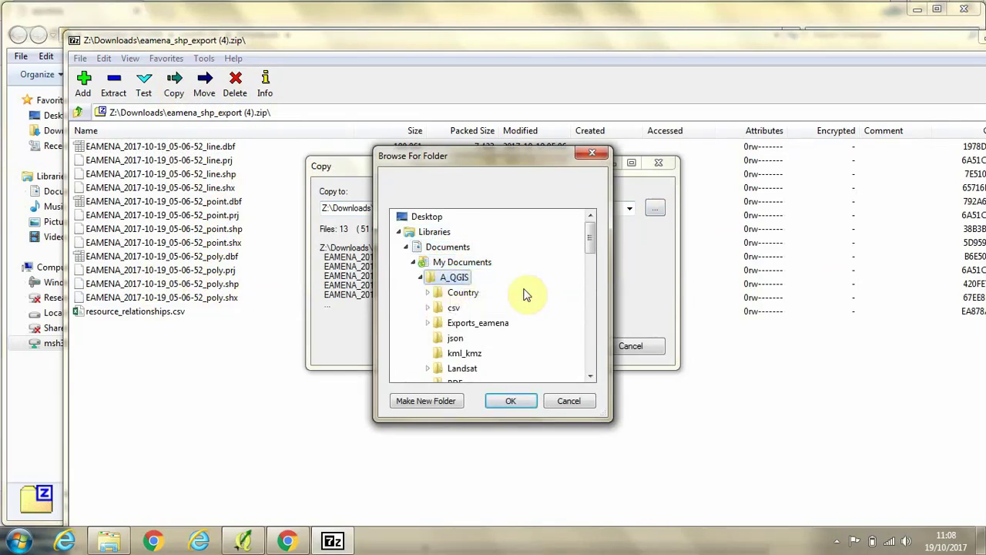
pyautogui.doubleClick(477, 325)
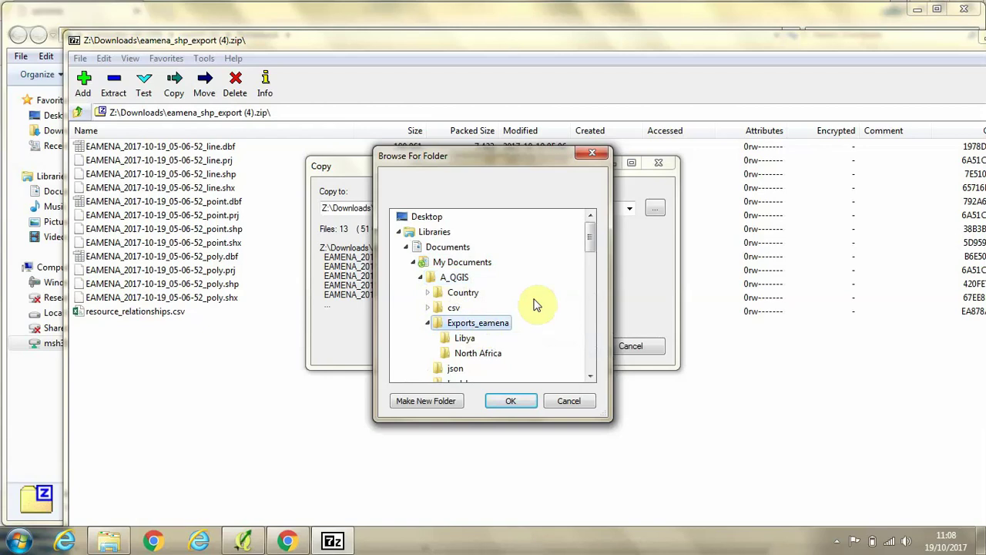
pyautogui.click(484, 359)
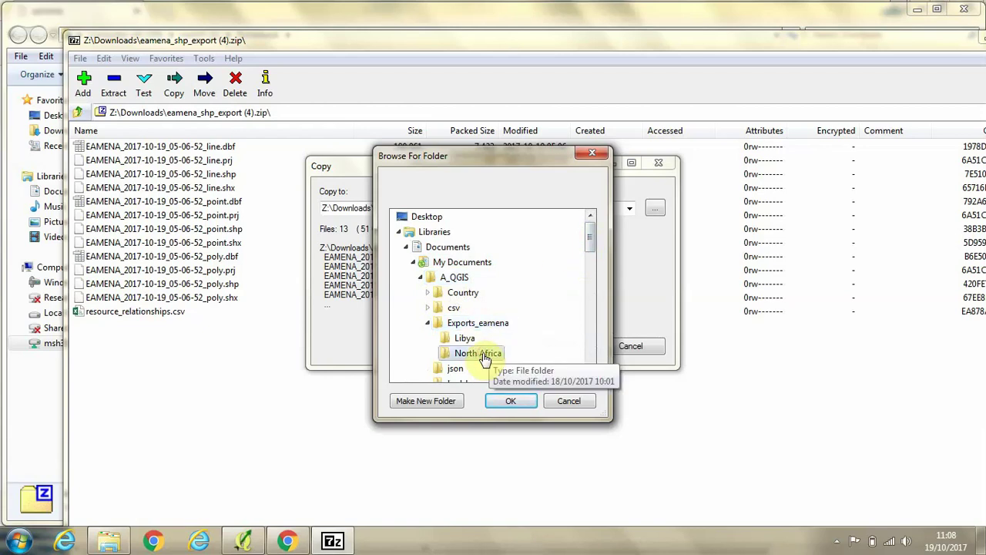
pyautogui.click(505, 400)
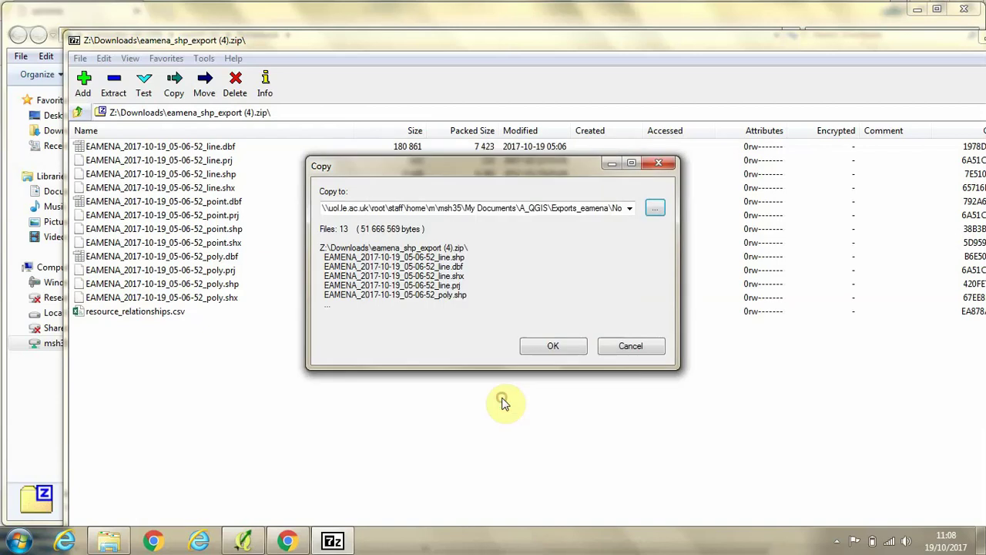
# - Extract all 13 files there, overwriting existing copies with Yes to All
pyautogui.click(553, 348)
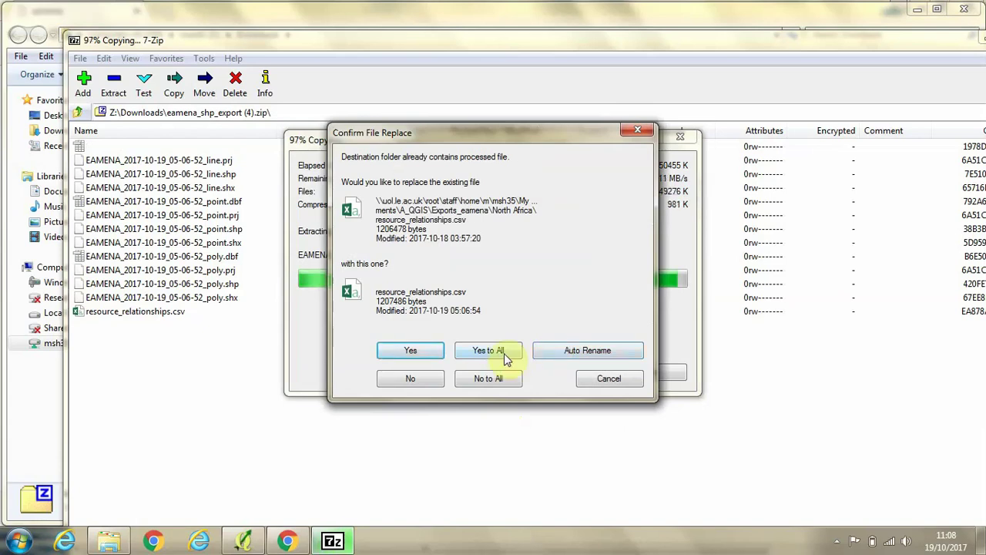
pyautogui.click(504, 357)
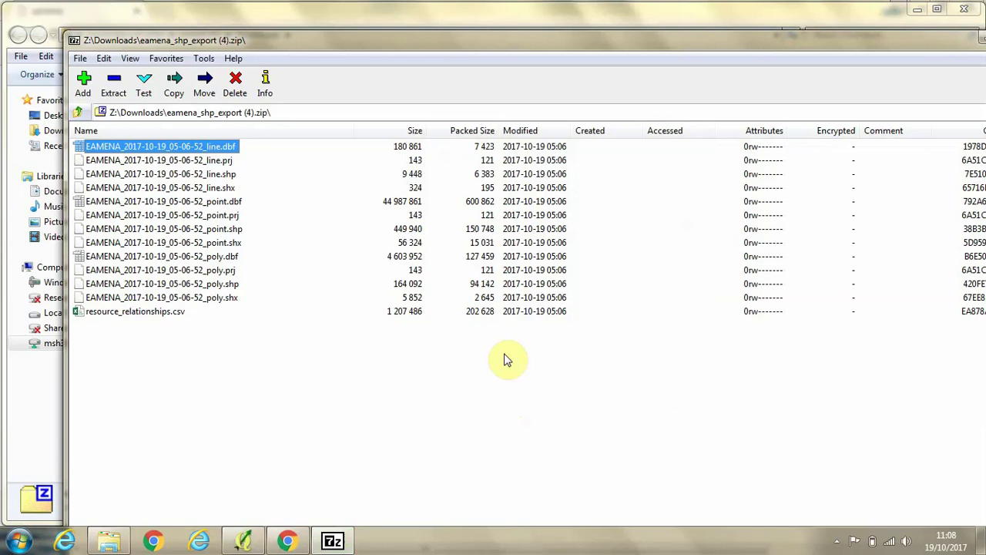
pyautogui.moveTo(951, 47); pyautogui.dragTo(843, 47)
# - Switch to QGIS and begin adding a vector layer from a file
pyautogui.click(878, 37)
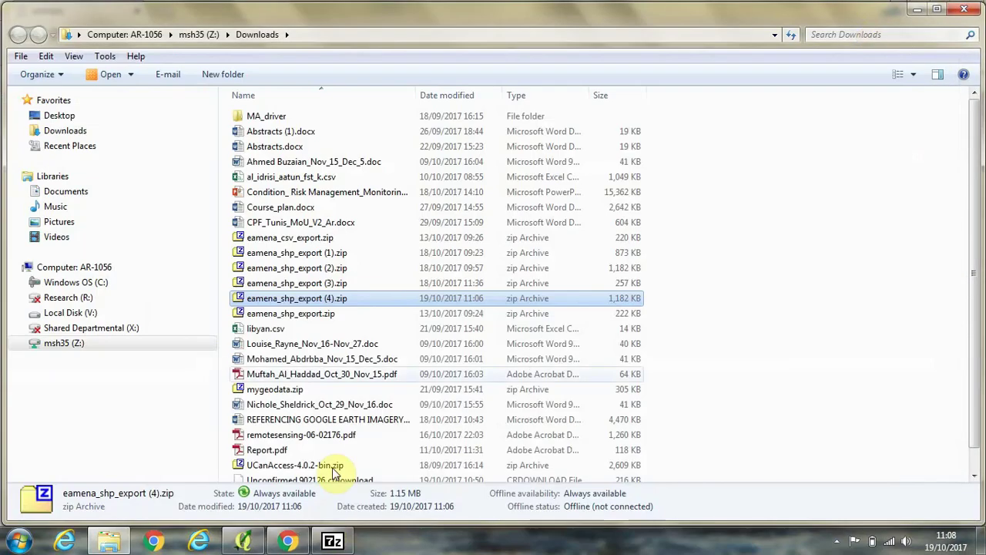
pyautogui.click(245, 542)
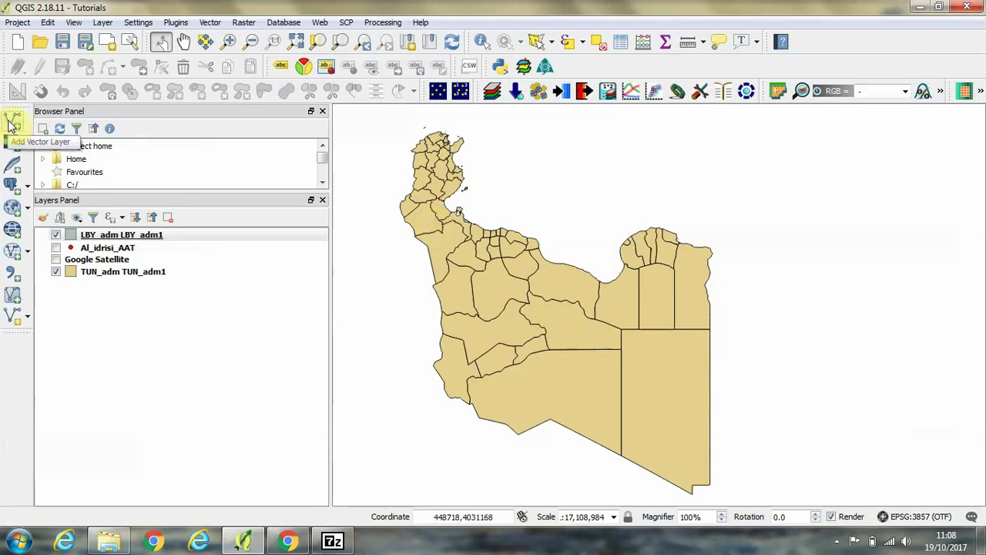
pyautogui.click(13, 125)
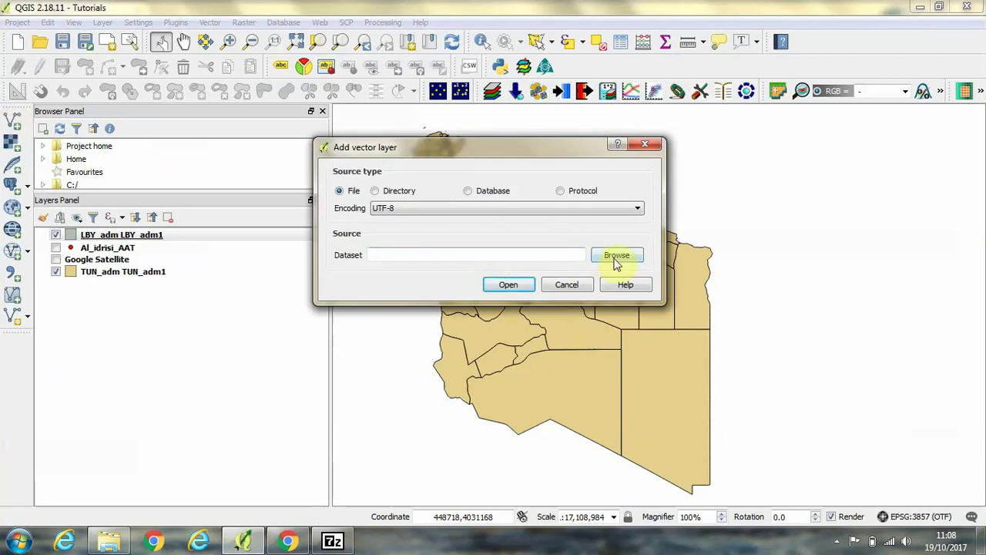
pyautogui.click(617, 257)
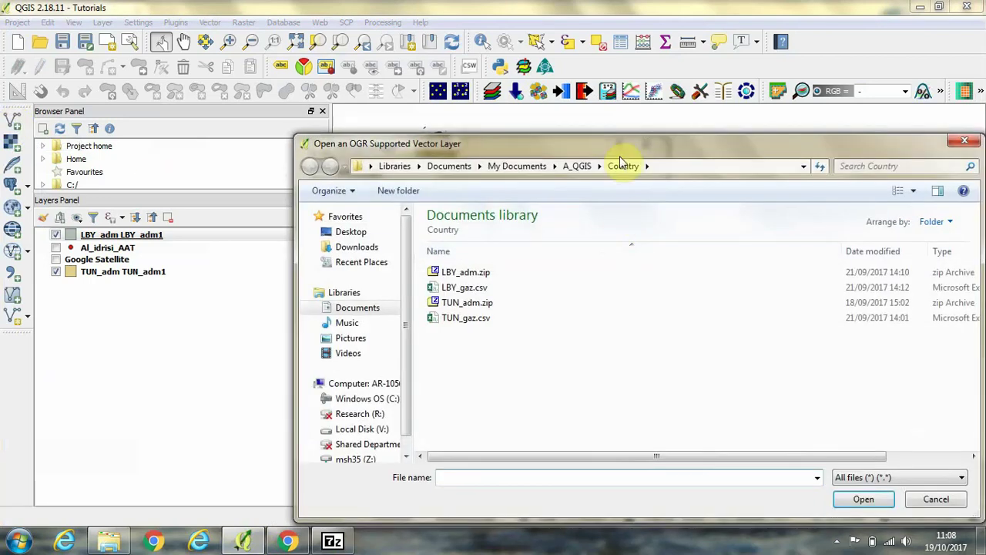
# - Load EAMENA_2017-10-19_05-06-52_point.shp from the North Africa folder as a map layer
pyautogui.click(587, 168)
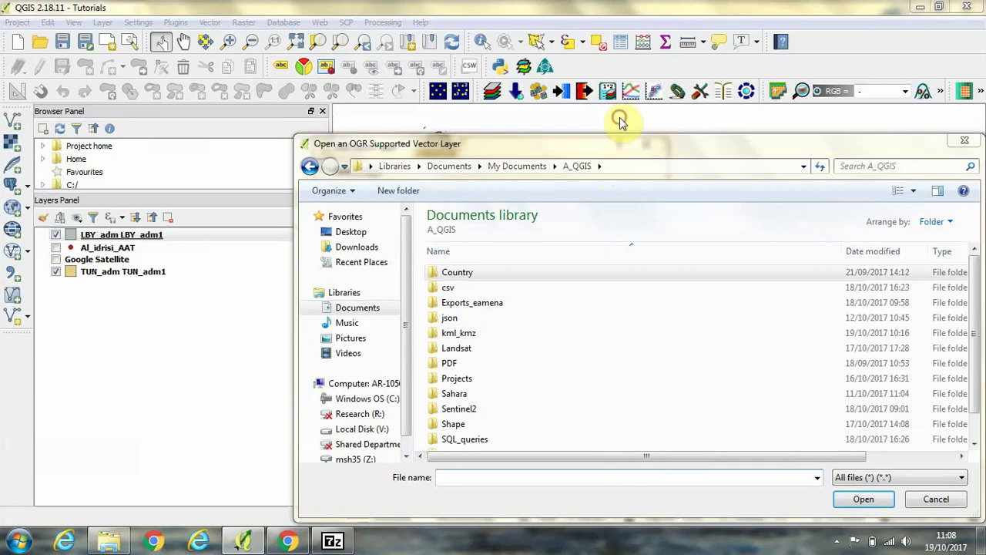
pyautogui.moveTo(508, 149); pyautogui.dragTo(340, 60)
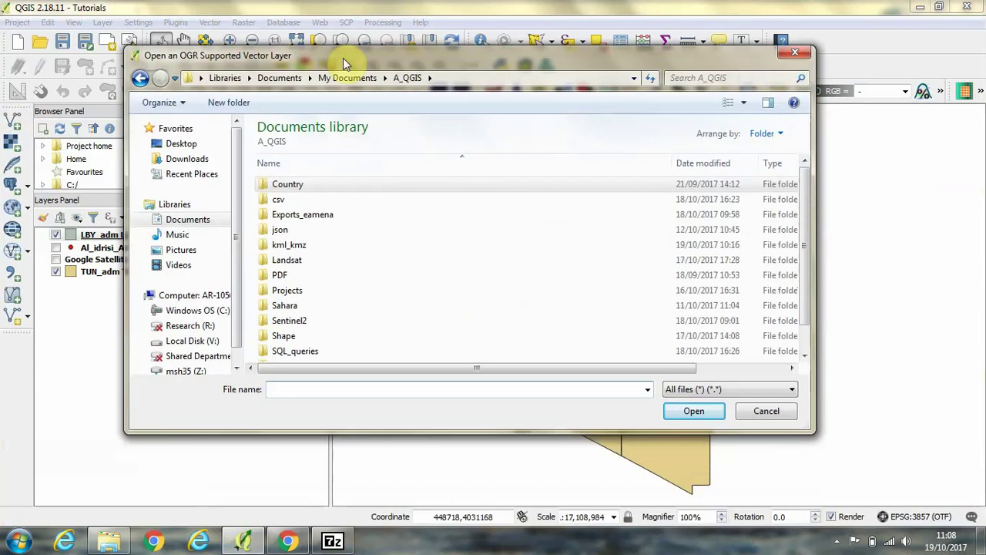
pyautogui.doubleClick(286, 215)
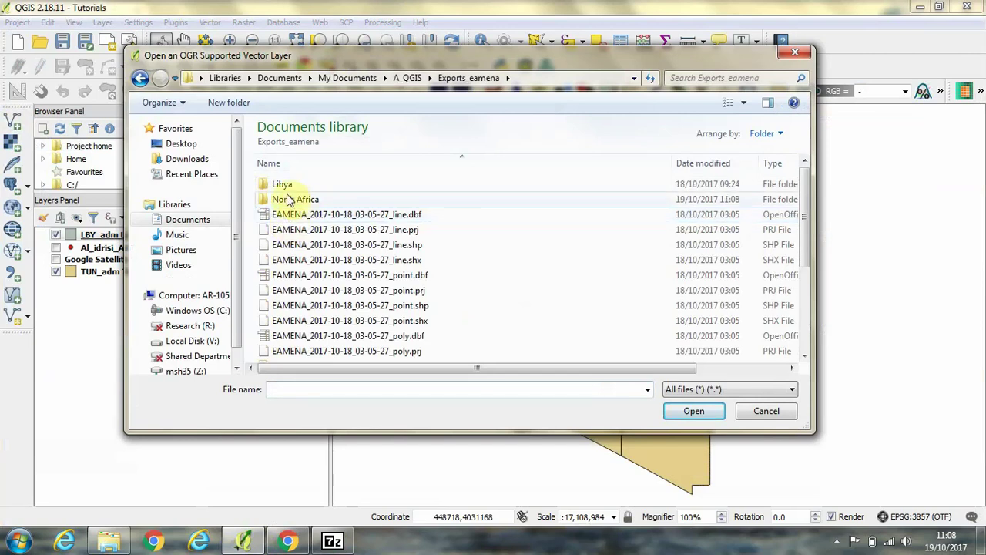
pyautogui.doubleClick(271, 197)
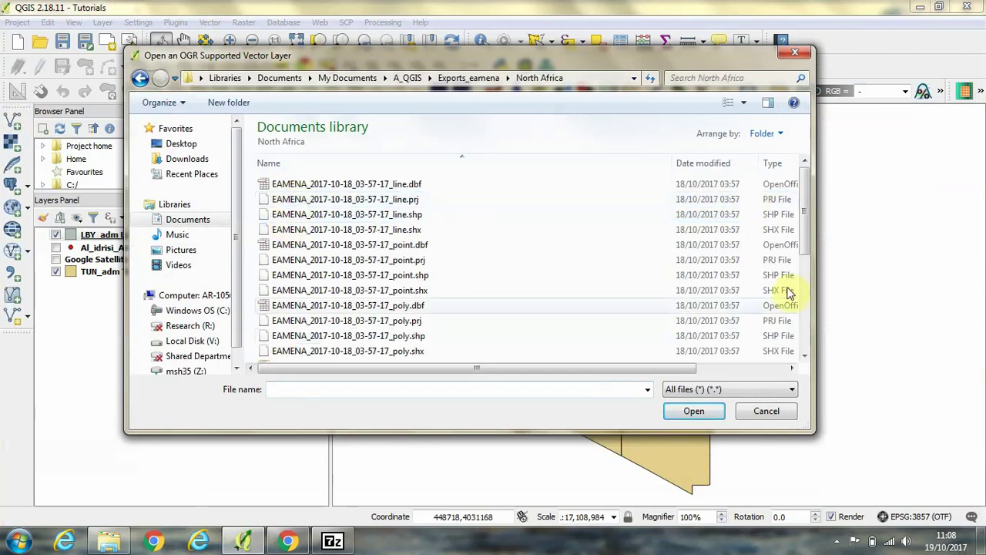
pyautogui.click(717, 163)
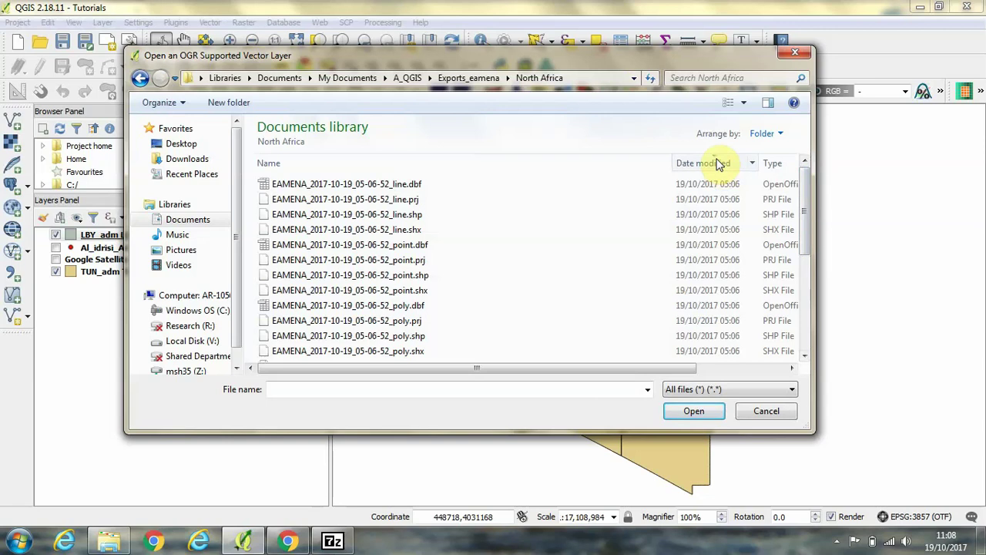
pyautogui.click(717, 163)
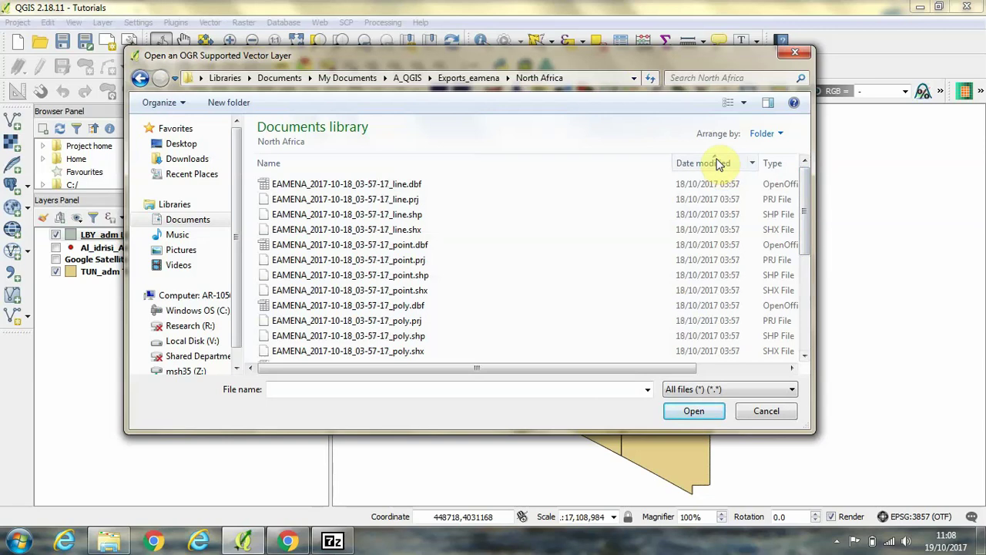
pyautogui.click(717, 163)
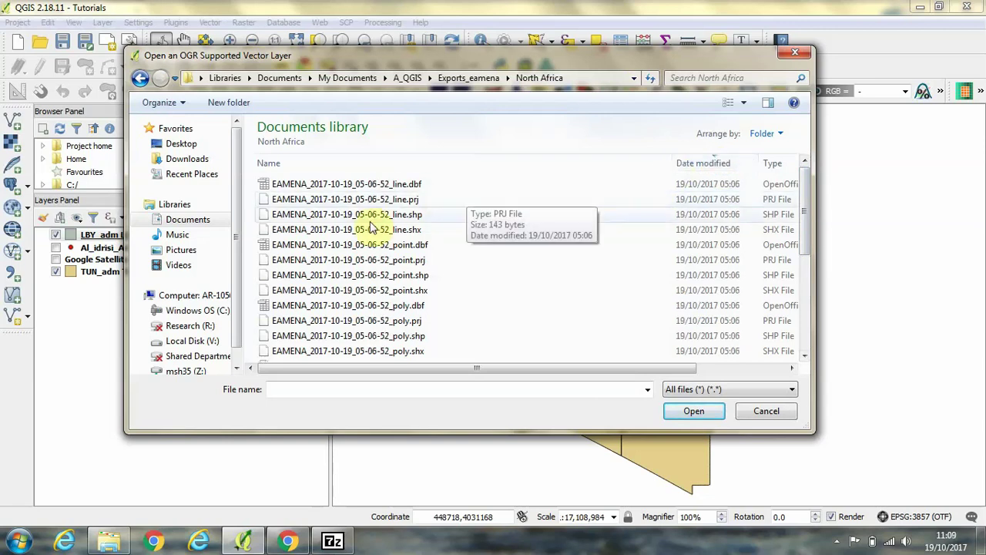
pyautogui.click(372, 277)
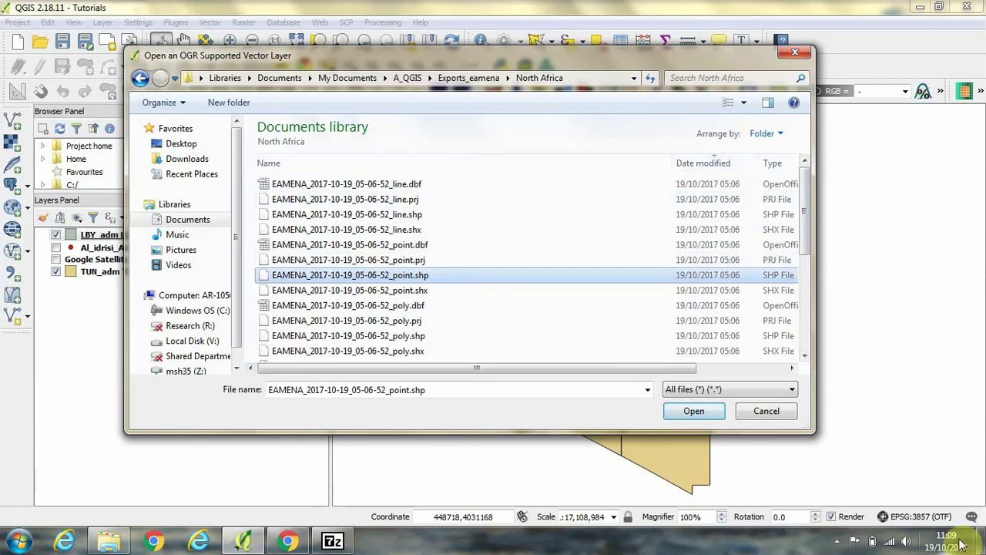
pyautogui.click(693, 411)
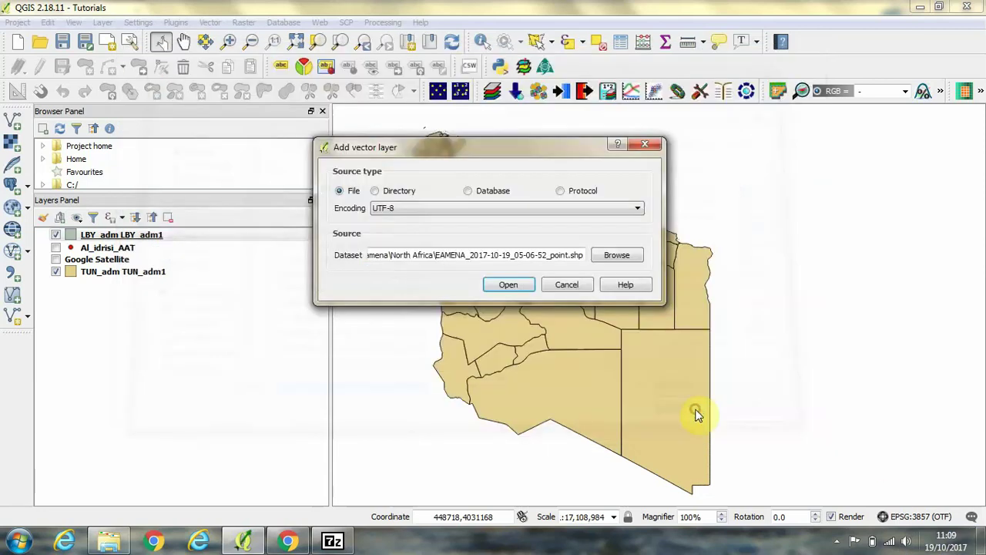
pyautogui.click(508, 289)
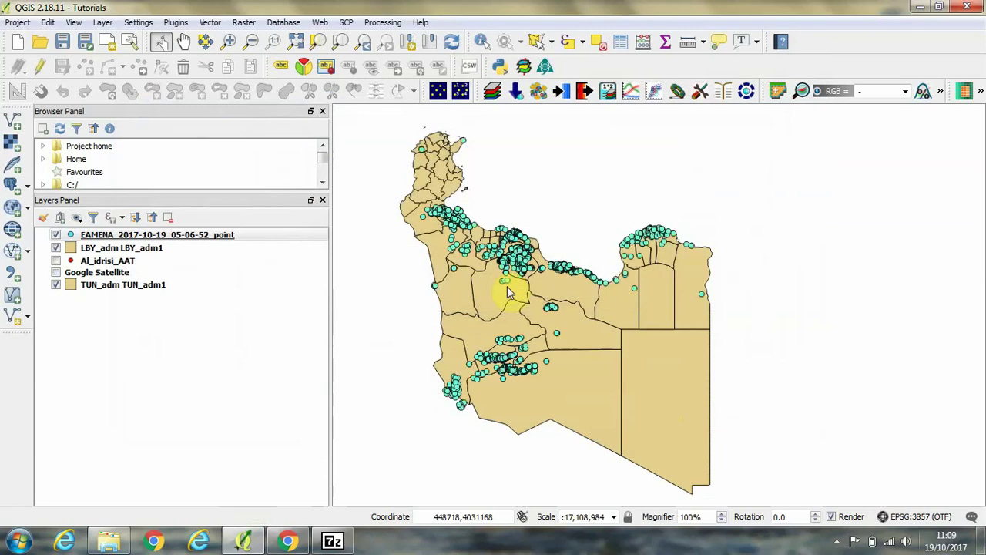
# - Zoom the map to the EAMENA point layer's full extent
pyautogui.rightClick(136, 237)
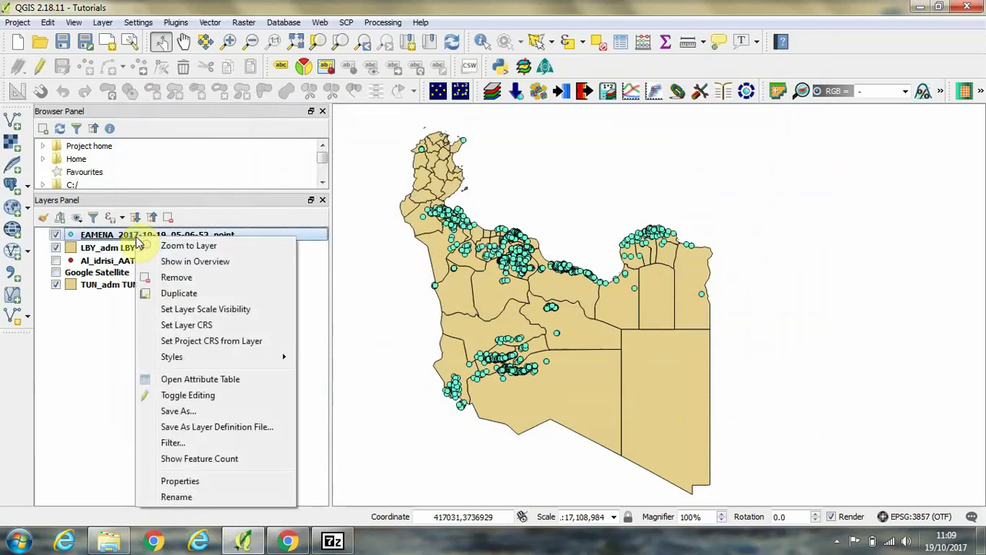
pyautogui.click(174, 246)
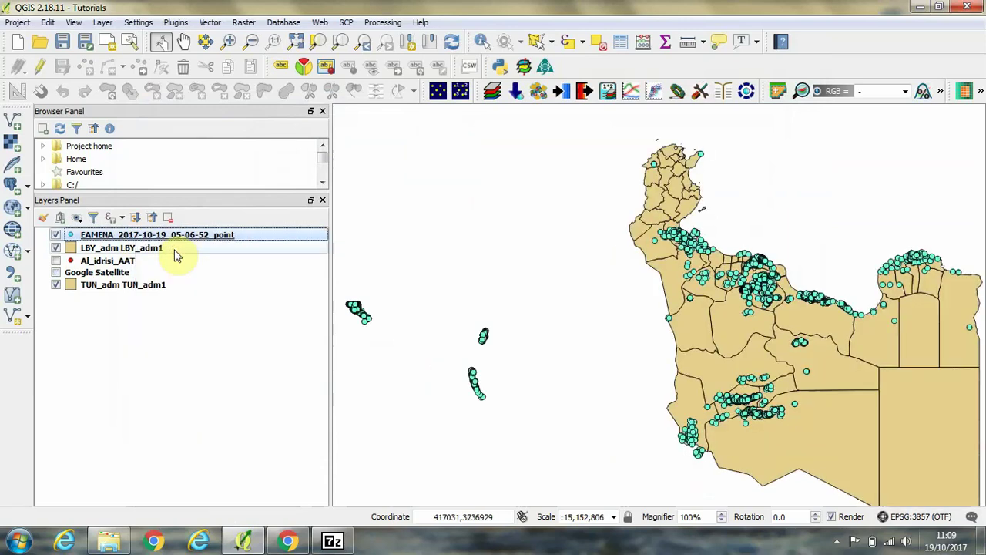
pyautogui.rightClick(112, 236)
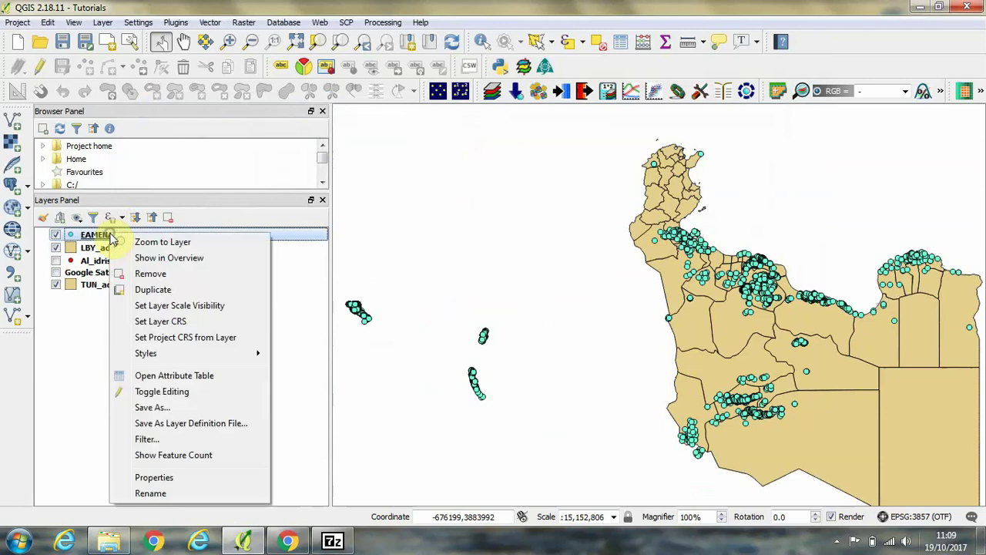
# - Open the EAMENA point layer's Properties on the General page, scrolled to Provider feature filter
pyautogui.click(154, 478)
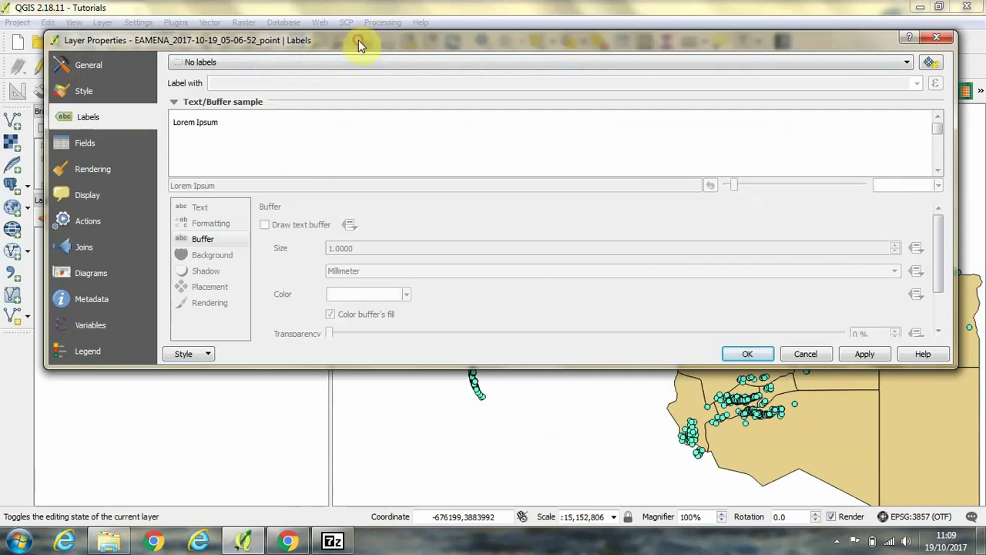
pyautogui.moveTo(359, 40); pyautogui.dragTo(396, 77)
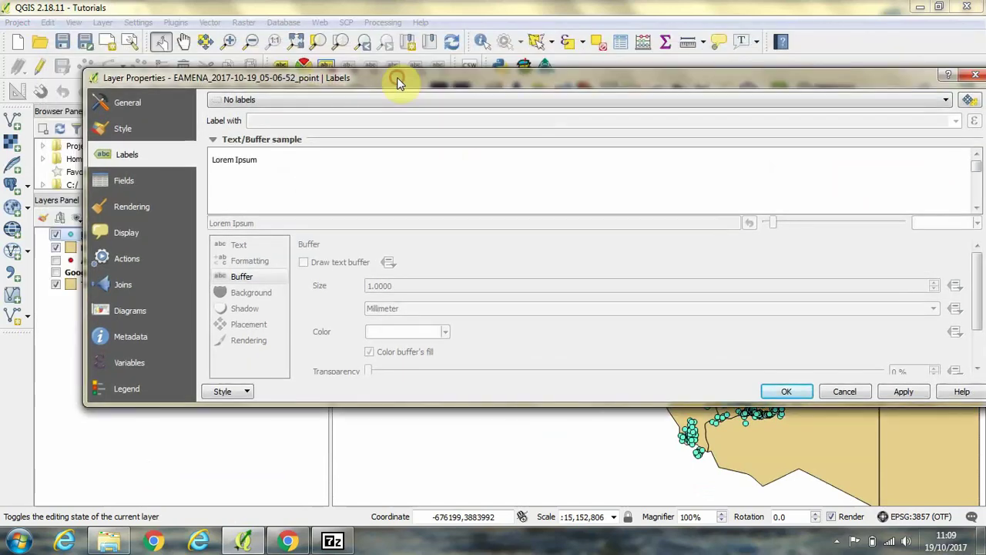
pyautogui.click(131, 103)
pyautogui.moveTo(351, 85); pyautogui.dragTo(305, 77)
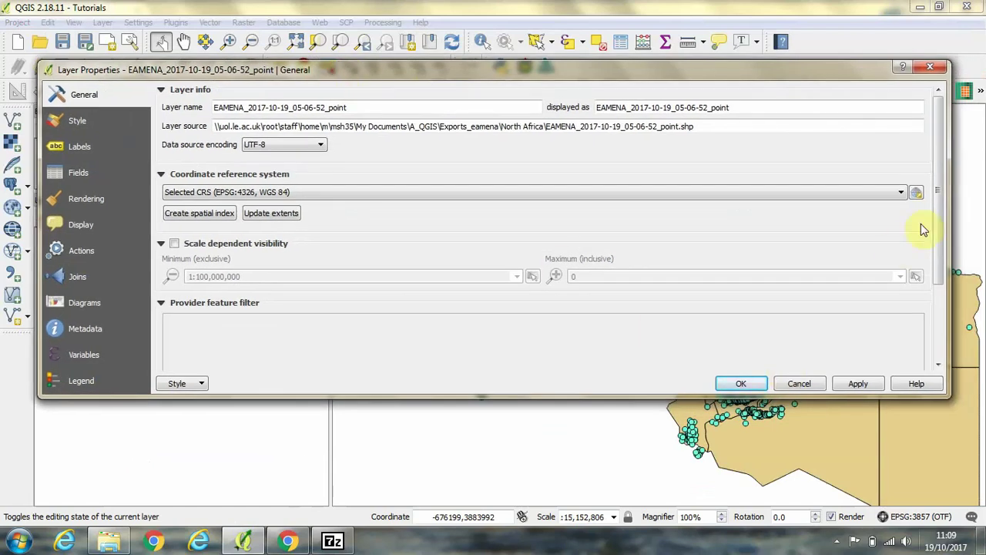
pyautogui.moveTo(935, 214); pyautogui.dragTo(927, 288)
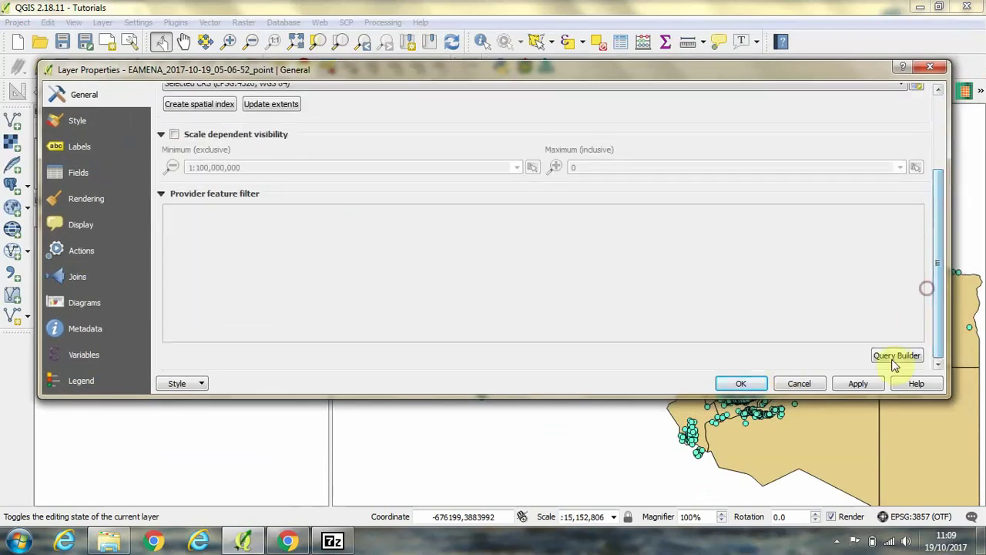
pyautogui.click(892, 356)
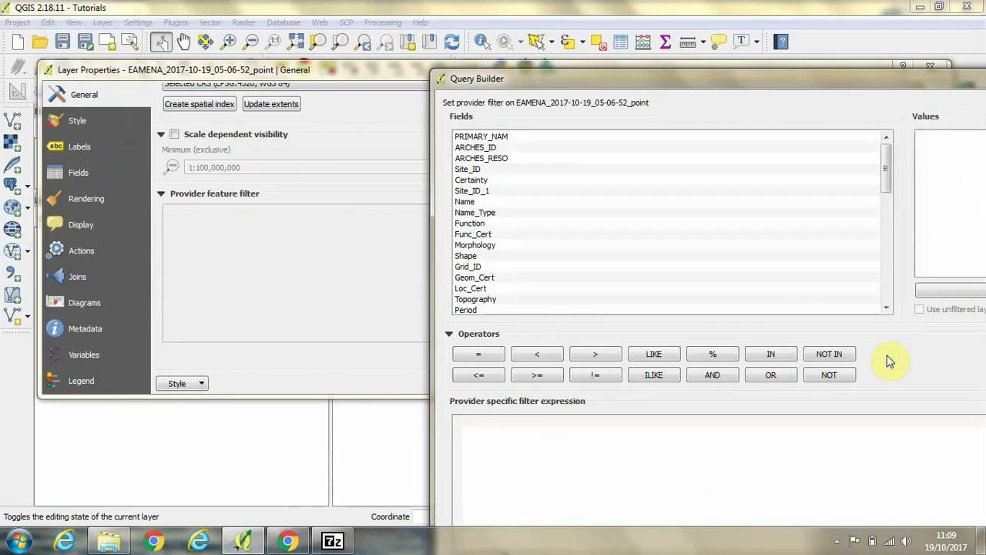
pyautogui.moveTo(793, 77); pyautogui.dragTo(403, 25)
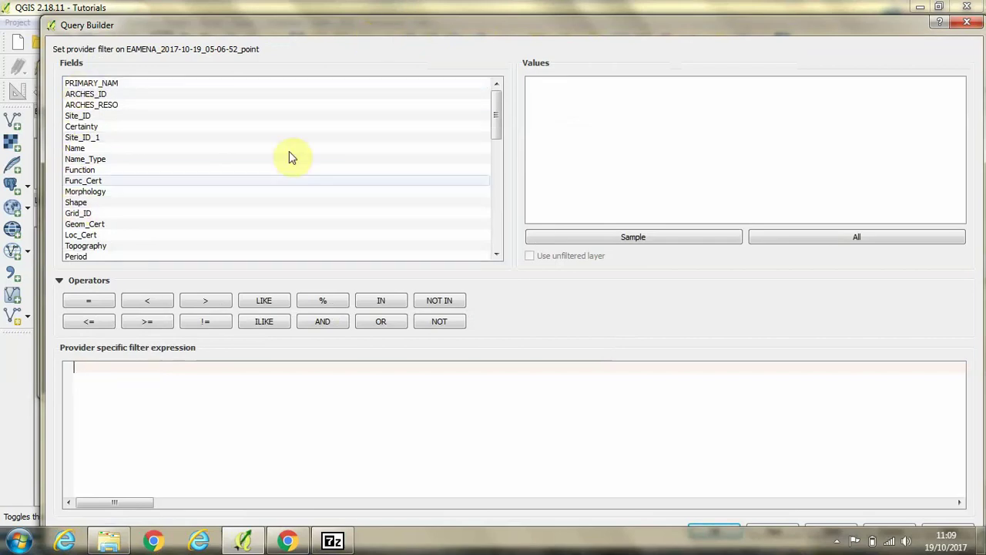
pyautogui.click(496, 114)
pyautogui.moveTo(497, 113); pyautogui.dragTo(493, 152)
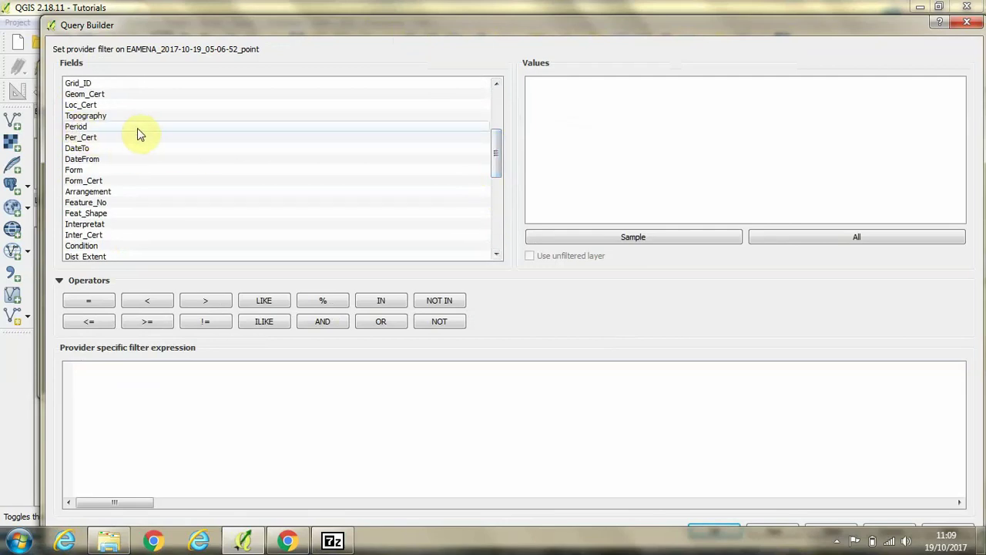
pyautogui.moveTo(498, 160); pyautogui.dragTo(498, 122)
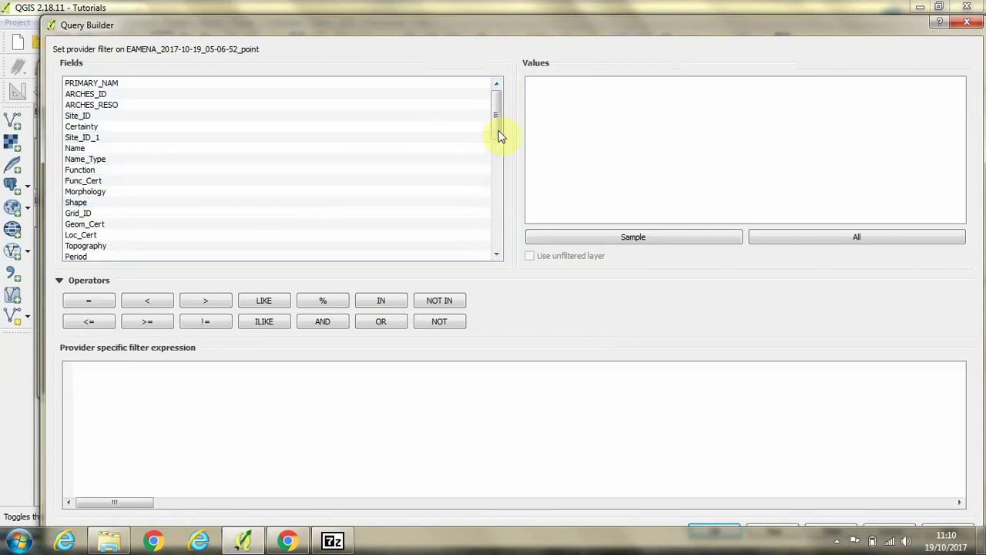
pyautogui.moveTo(497, 109)
pyautogui.mouseDown()
pyautogui.moveTo(497, 224)
pyautogui.moveTo(492, 105)
pyautogui.mouseUp()
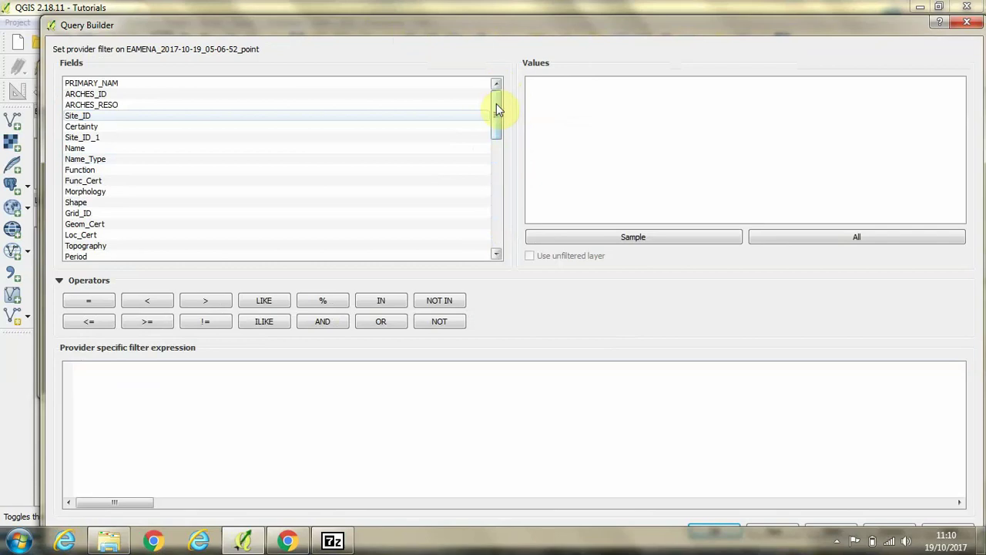
pyautogui.moveTo(497, 109); pyautogui.dragTo(497, 164)
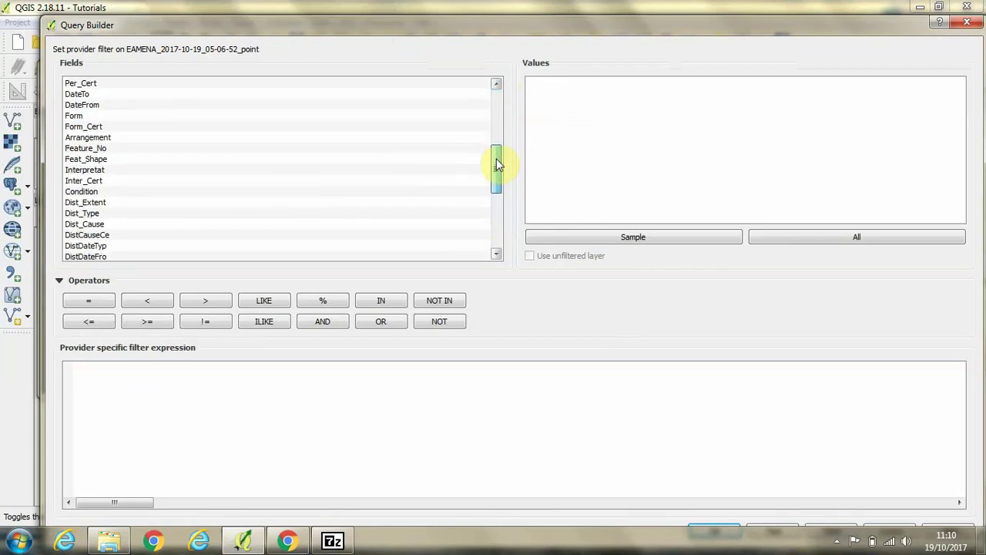
# - Build the first condition "Interpretat" = '%Settlement%'
pyautogui.doubleClick(85, 169)
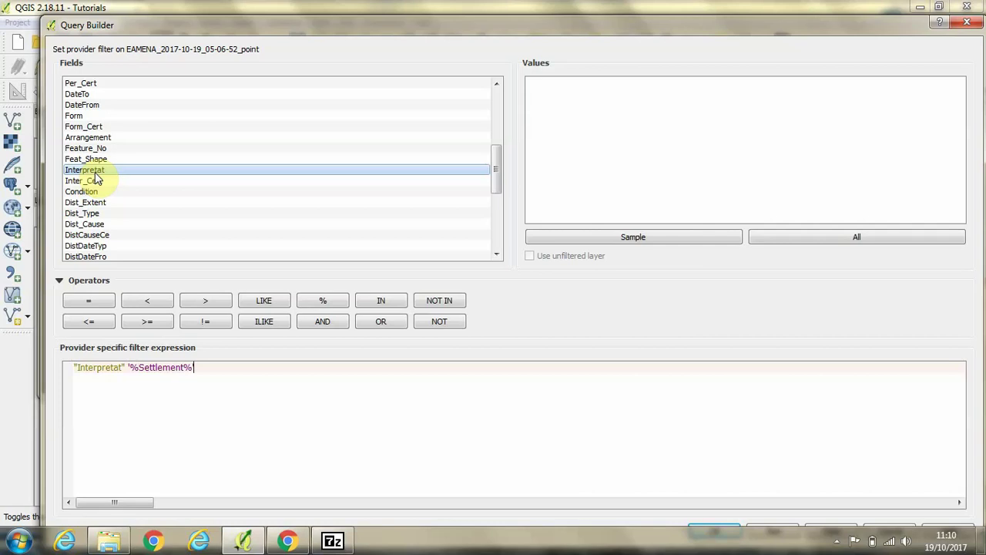
pyautogui.write("'")
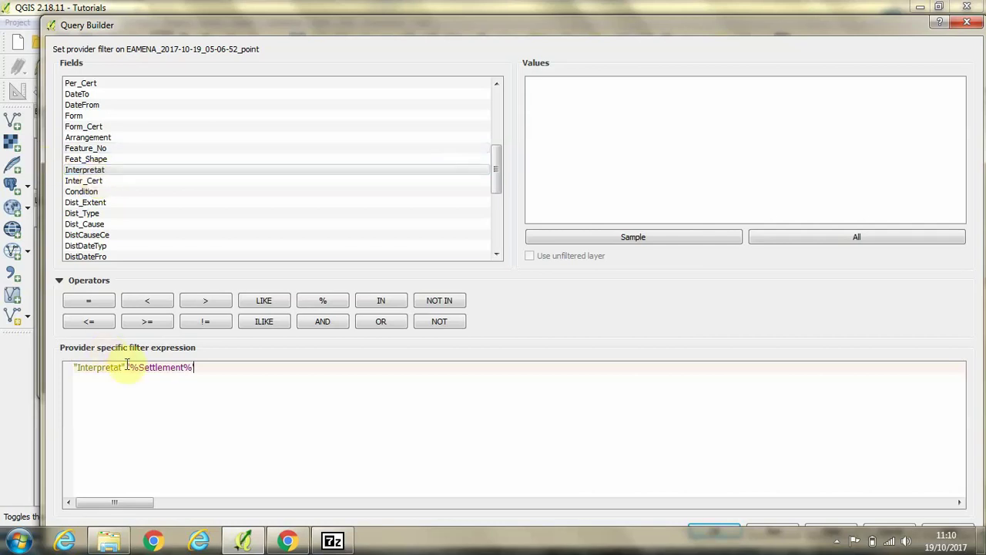
pyautogui.click(87, 302)
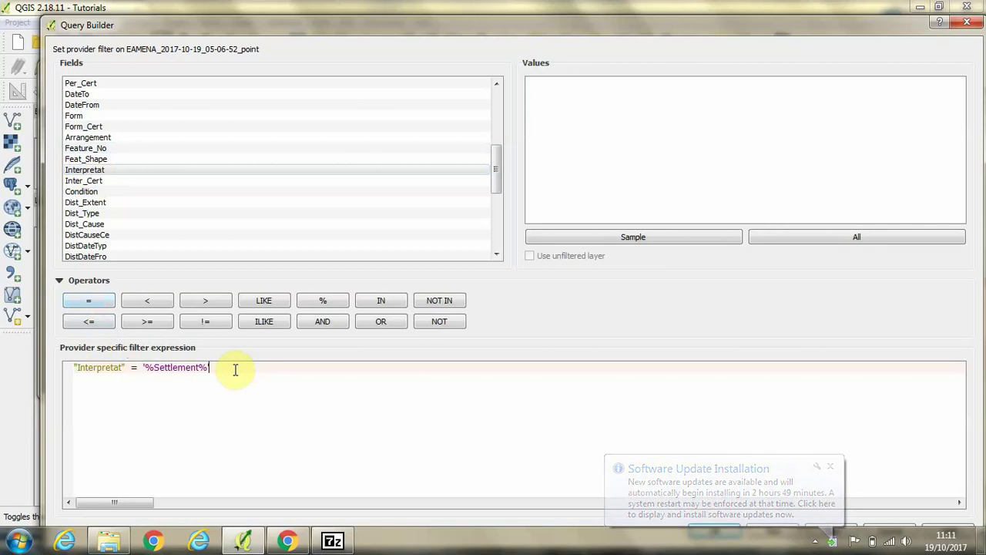
# - Append AND "Period" = '%Roman%' as the second condition
pyautogui.click(315, 324)
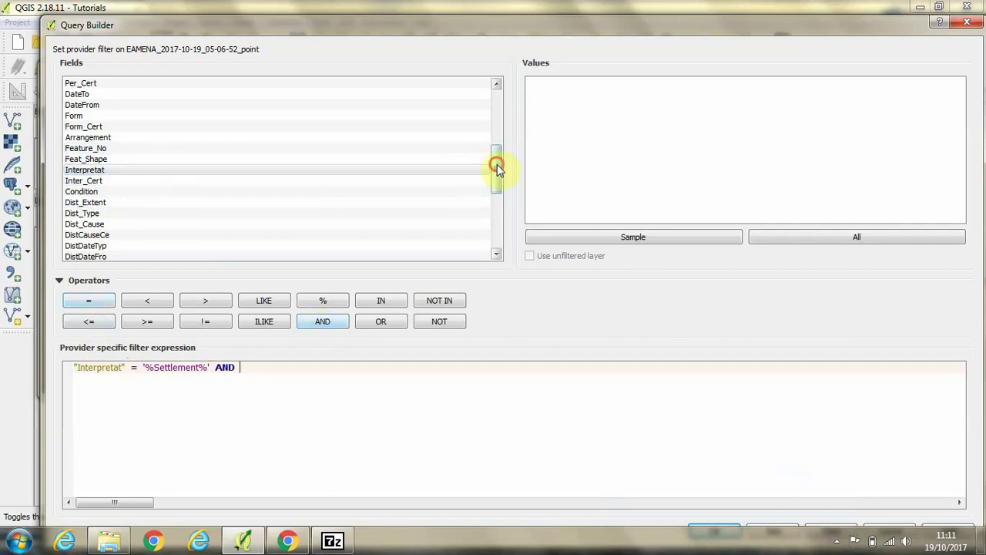
pyautogui.moveTo(497, 164)
pyautogui.mouseDown()
pyautogui.moveTo(495, 212)
pyautogui.moveTo(494, 155)
pyautogui.mouseUp()
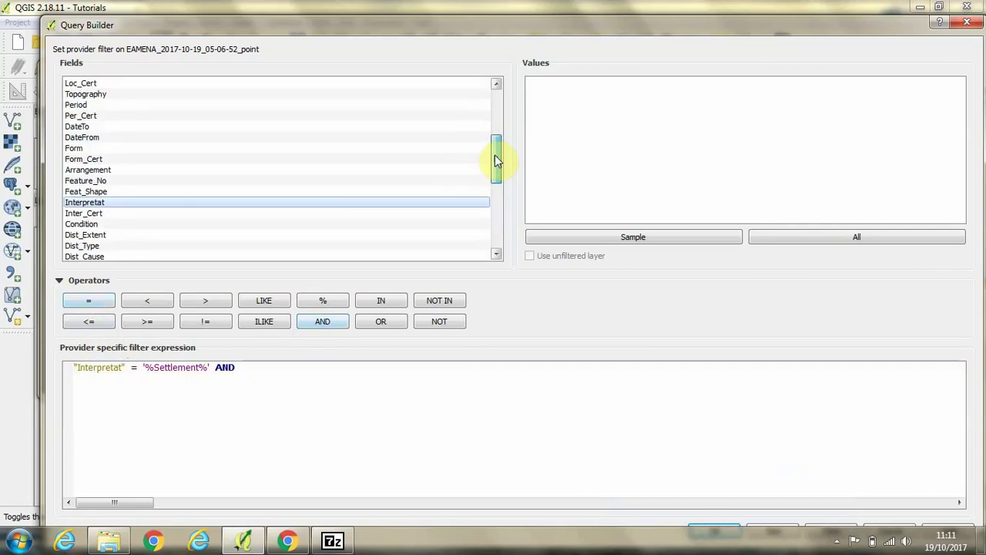
pyautogui.doubleClick(82, 106)
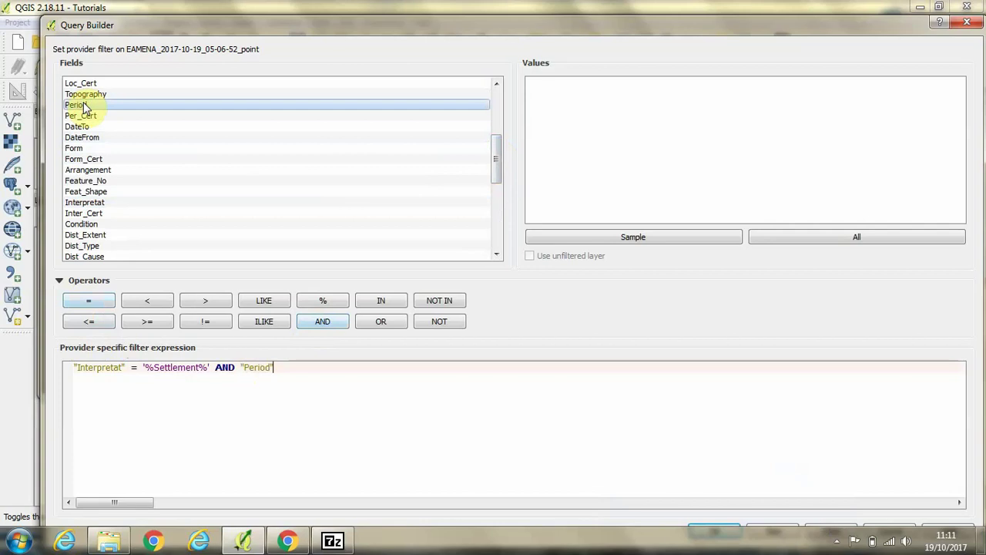
pyautogui.click(91, 299)
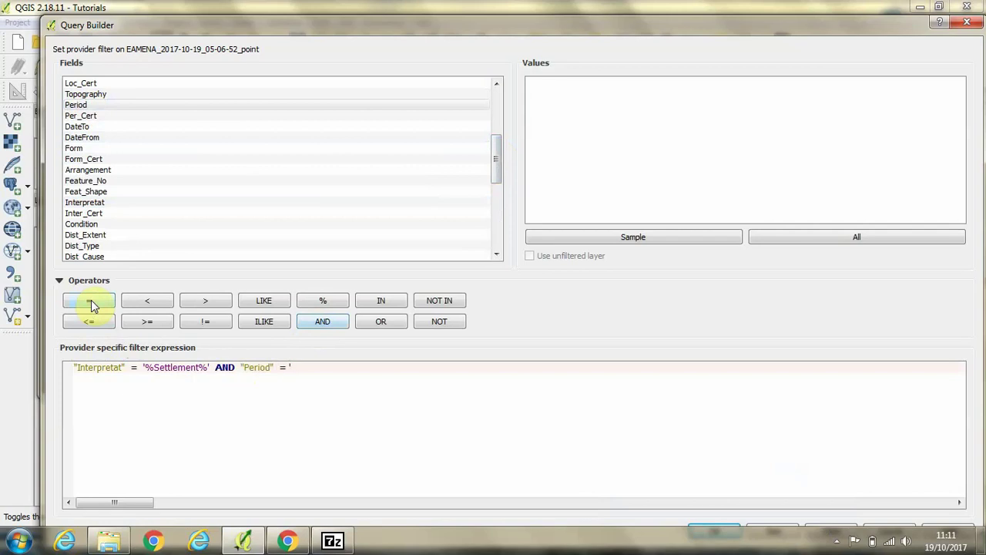
pyautogui.write('%Roman%')
# - Append AND "Condition" = 'Very Bad' OR "Condition" = 'Poor' to the Settlement/Roman filter expression
pyautogui.click(319, 327)
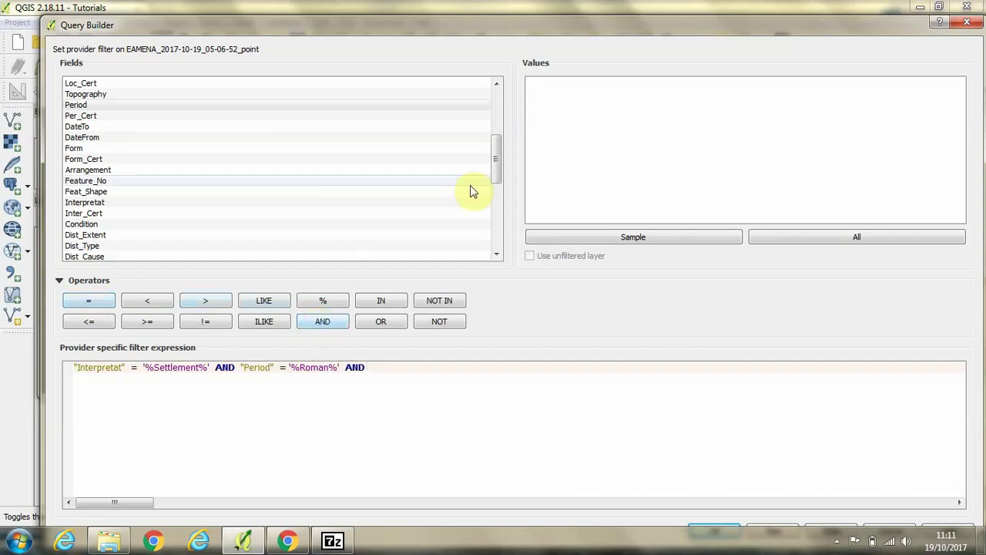
pyautogui.moveTo(497, 161); pyautogui.dragTo(497, 187)
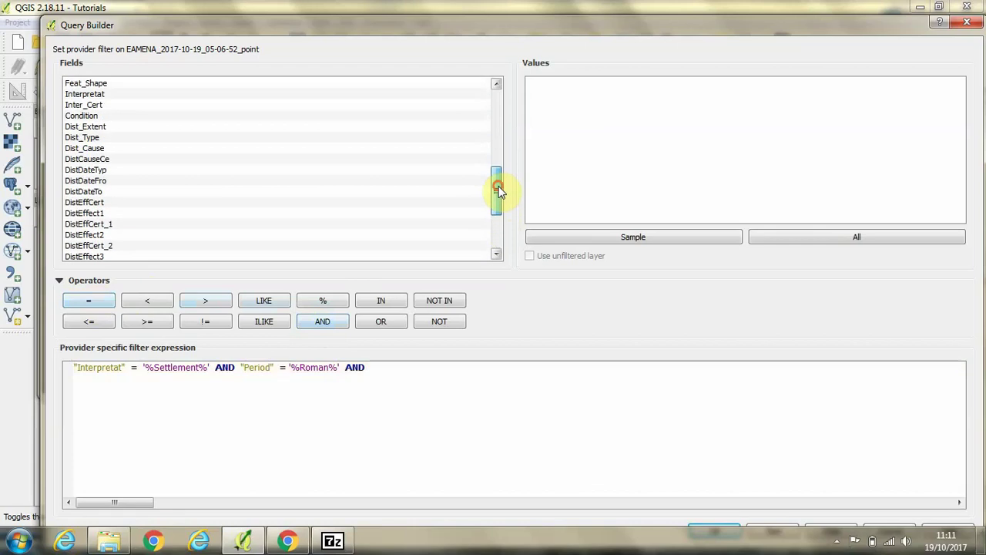
pyautogui.doubleClick(88, 117)
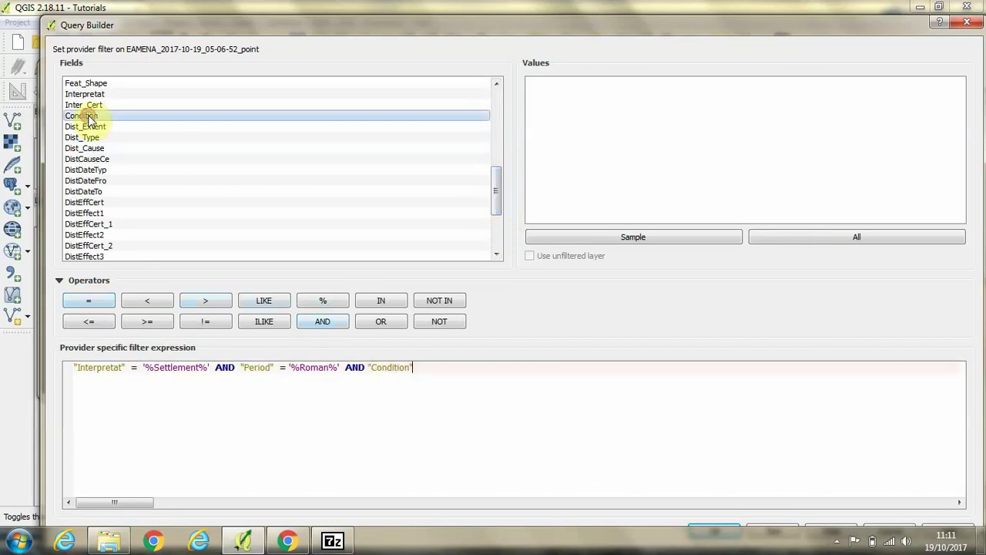
pyautogui.click(84, 301)
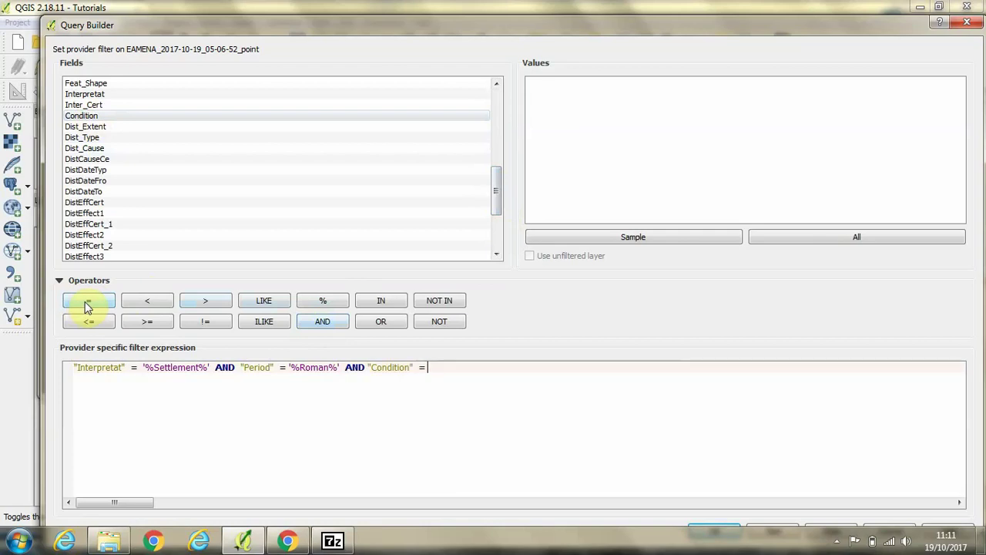
pyautogui.write("'Very Bad")
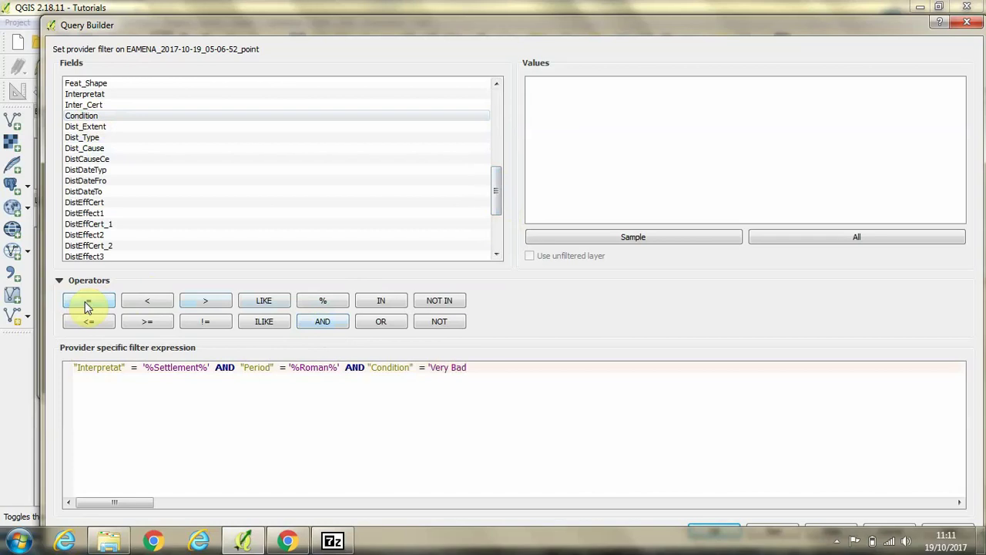
pyautogui.write("'")
pyautogui.click(381, 321)
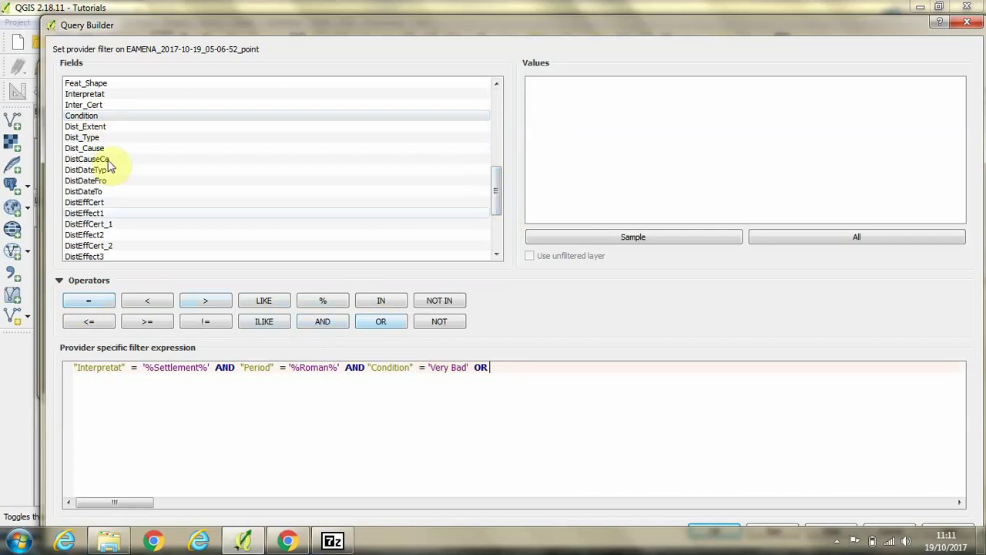
pyautogui.doubleClick(87, 118)
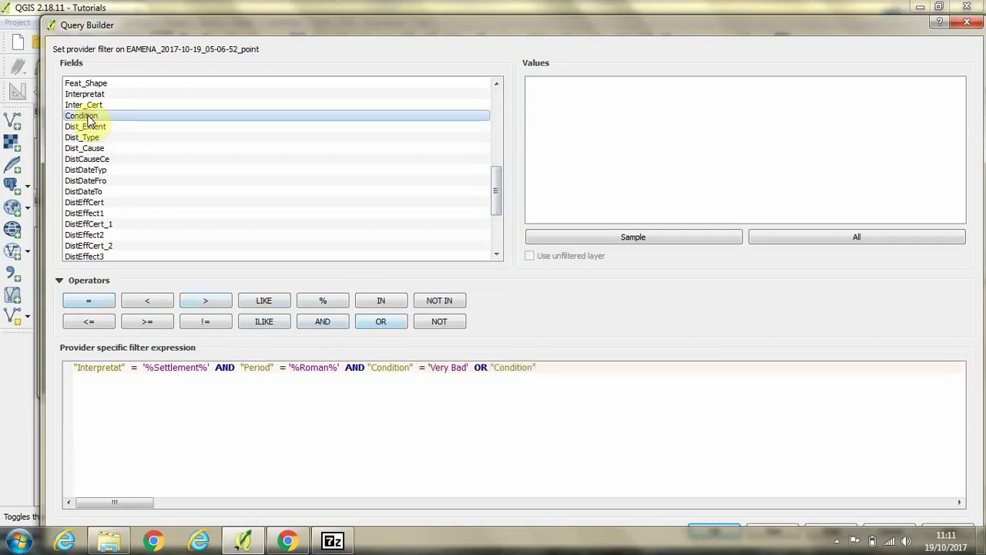
pyautogui.click(88, 304)
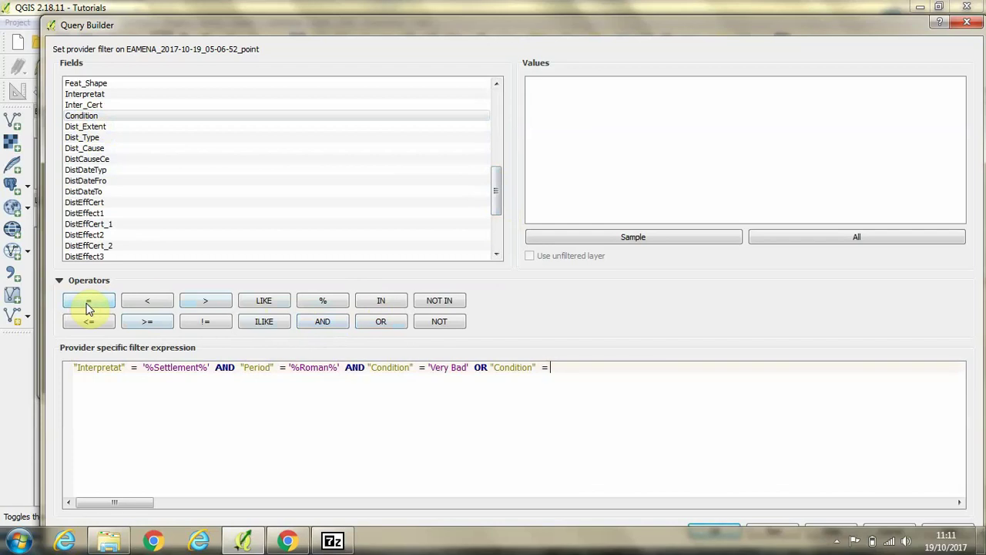
pyautogui.write("'Poor")
pyautogui.moveTo(436, 25); pyautogui.dragTo(438, 16)
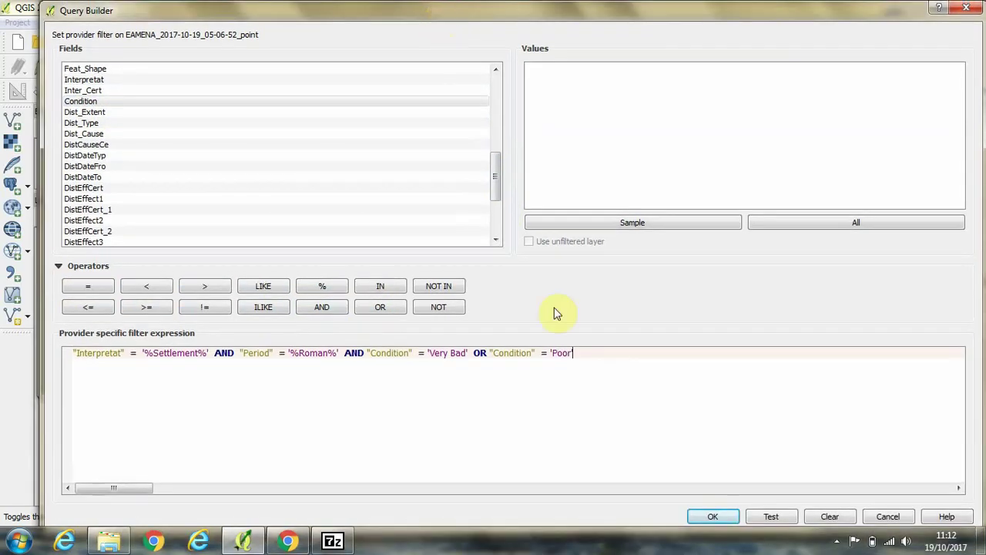
# - Test the expression, which reports the where clause returned 259 rows
pyautogui.click(777, 517)
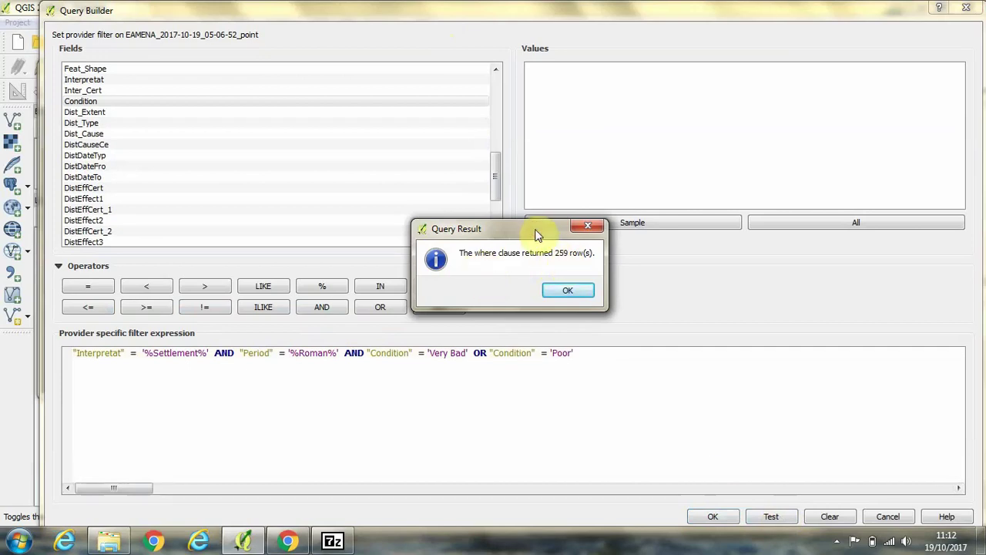
pyautogui.moveTo(534, 230); pyautogui.dragTo(473, 209)
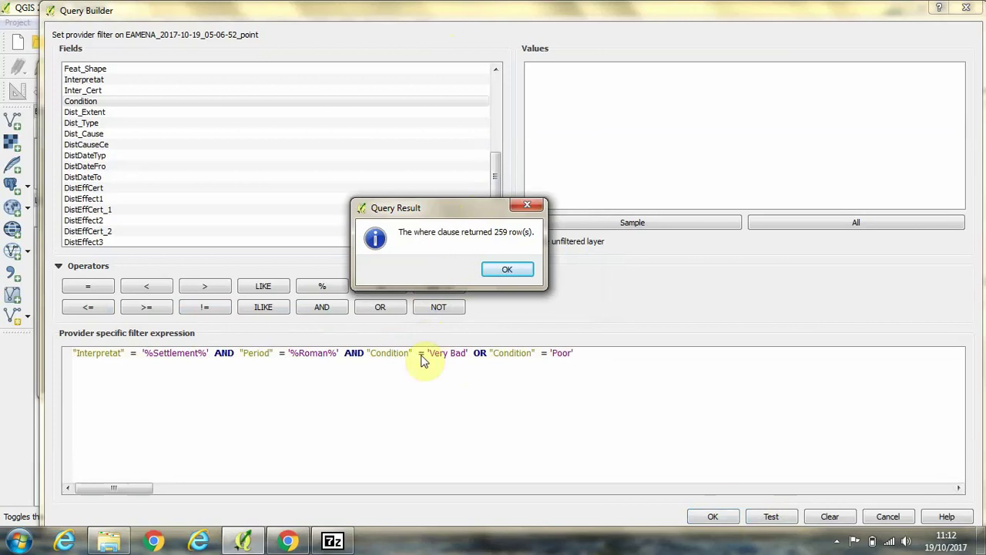
# - Confirm the 259-row filter on the EAMENA layer and centre the map on Libya's remaining points
pyautogui.click(503, 270)
pyautogui.click(710, 515)
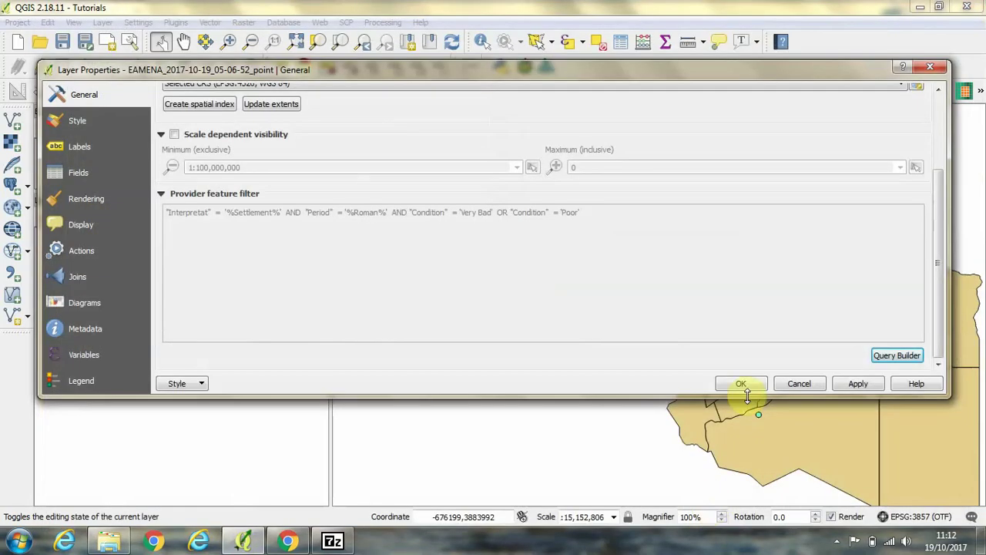
pyautogui.click(738, 384)
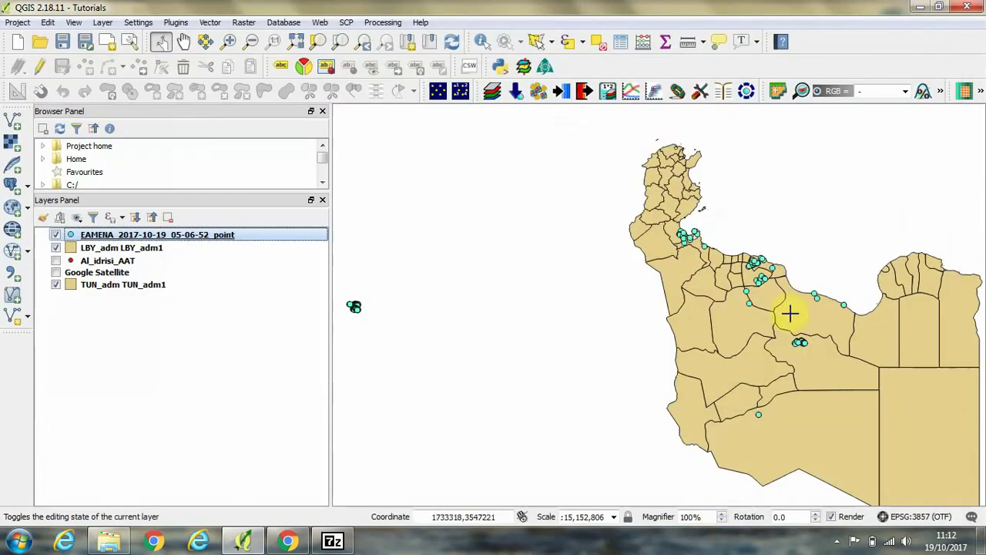
pyautogui.scroll(-1, 734, 326)
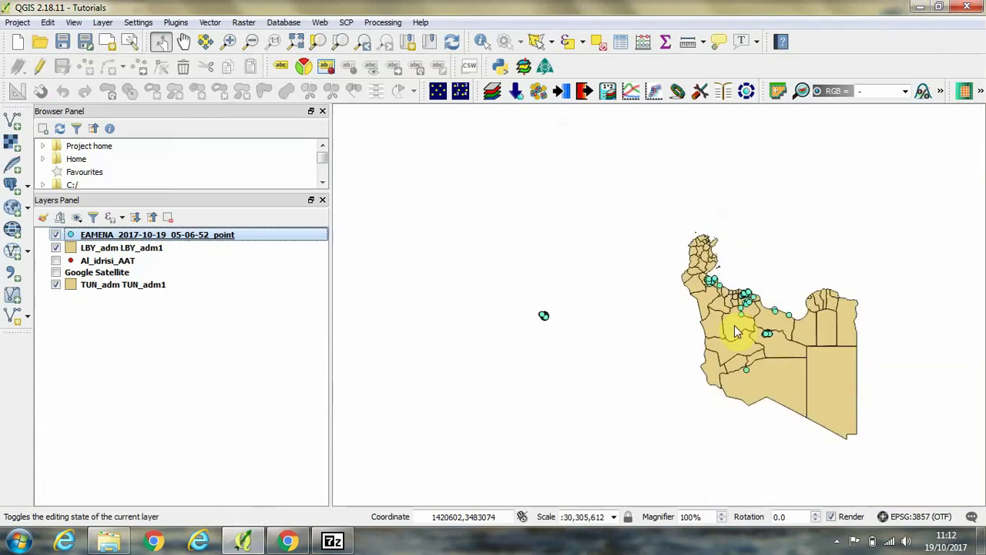
pyautogui.moveTo(735, 325); pyautogui.dragTo(565, 326)
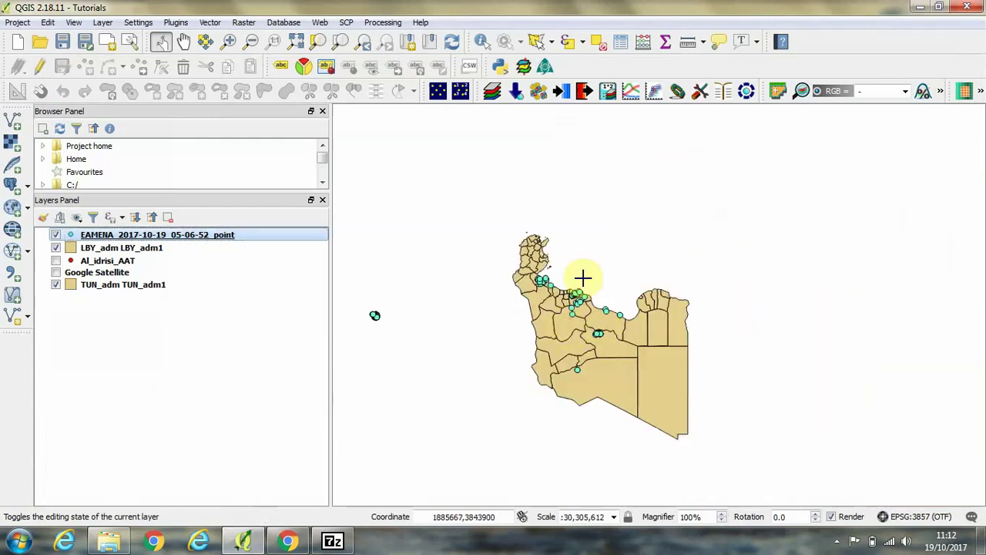